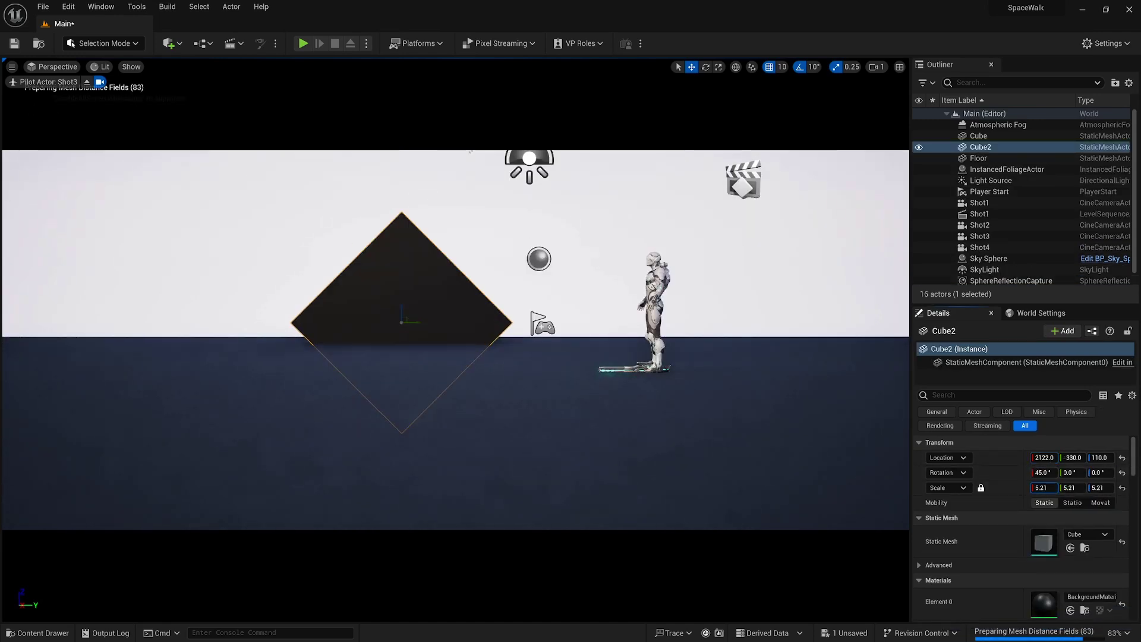
Step: Duplicate Cube2 twice, then rotate, enlarge and place the copies as mountain slopes behind the character
key("ctrl+d")
key("e")
left_click_drag(148, 367, 362, 486)
key("ctrl+d")
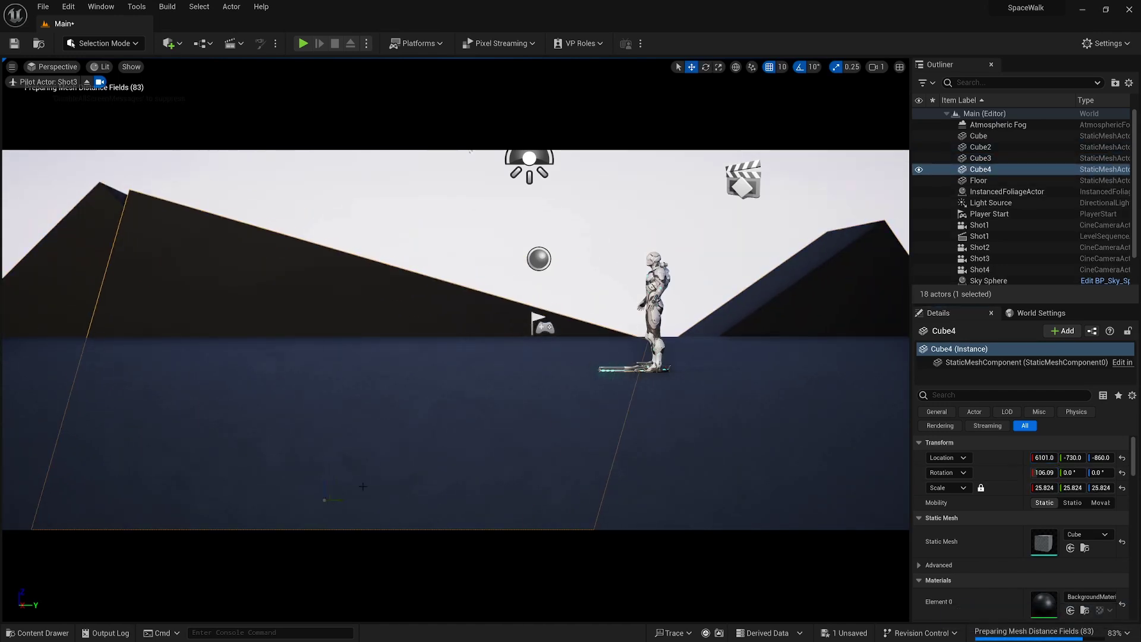
Step: Add a new cube opposite the character and duplicate it into a stepped block-out of the base building
left_click(180, 48)
left_click_drag(601, 333, 172, 383)
key("ctrl+d")
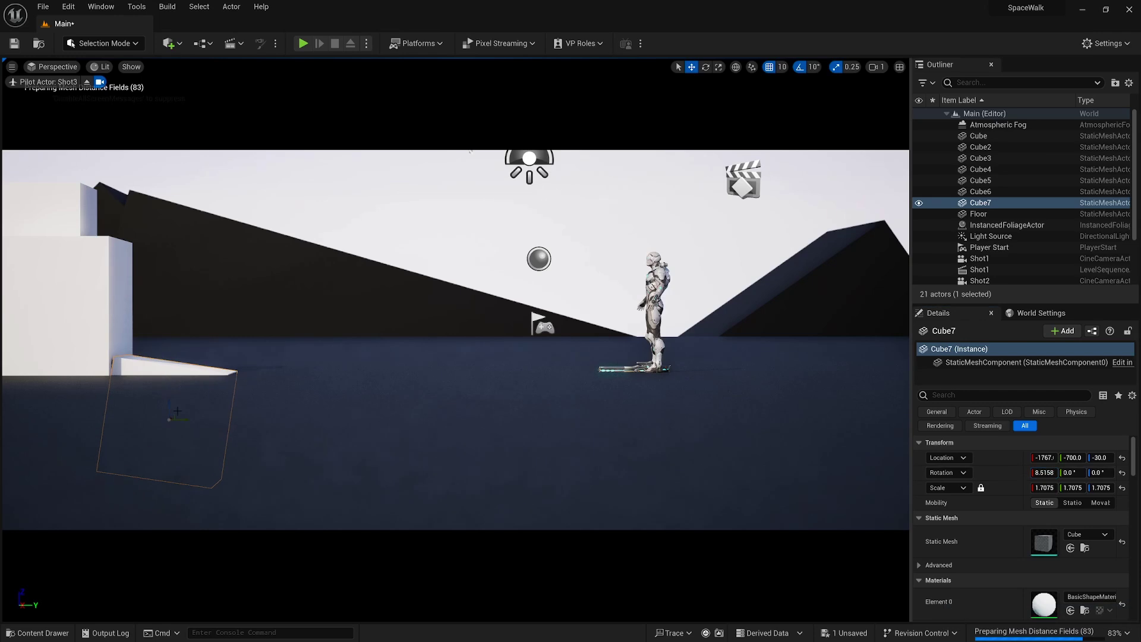
key("ctrl+d")
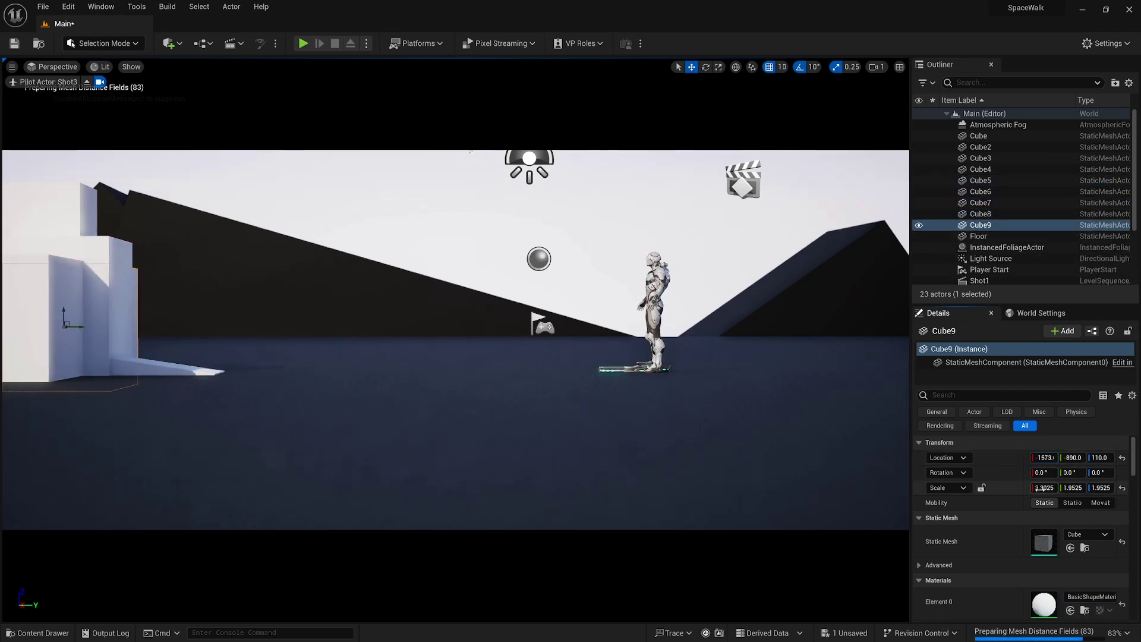
Step: Select the base block-out cubes Cube5 to Cube9 together and add another cube shape to the level
left_click(981, 159, "shift")
left_click(168, 43)
mouse_move(199, 158)
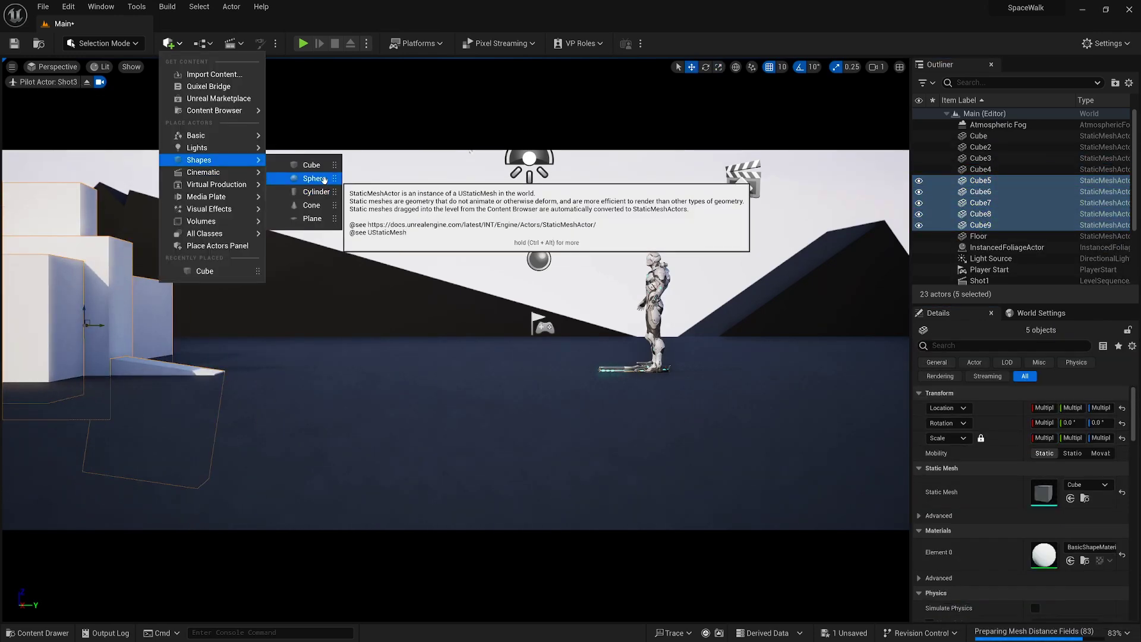
left_click(303, 162)
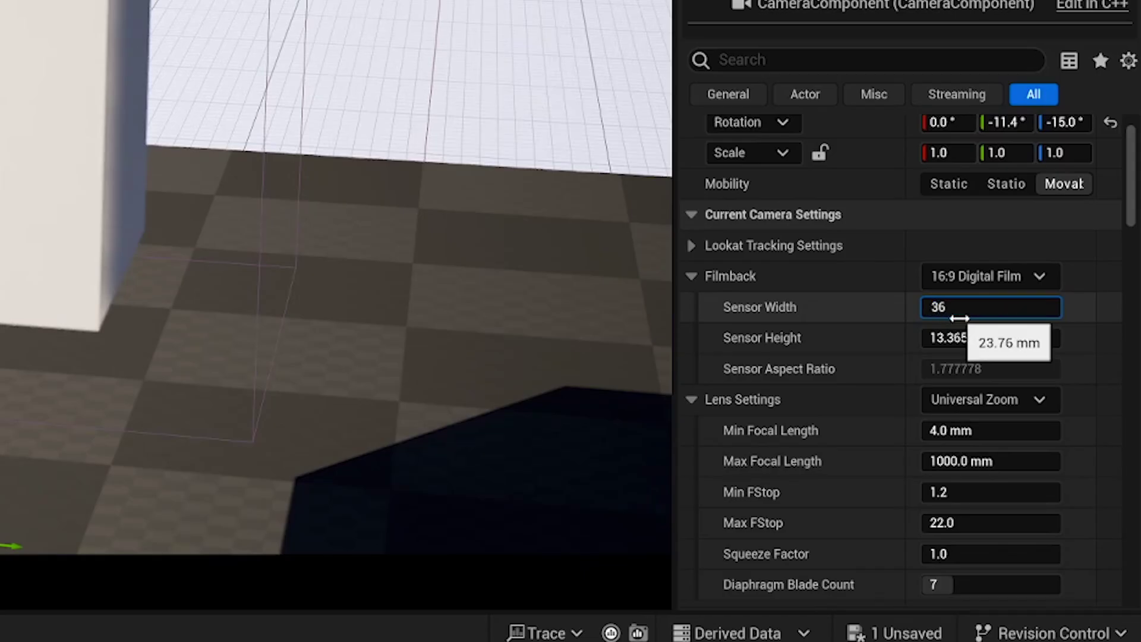
Step: Set the cine camera's filmback to a sensor width of 36 mm and a sensor height of 15.07 mm
key("Return")
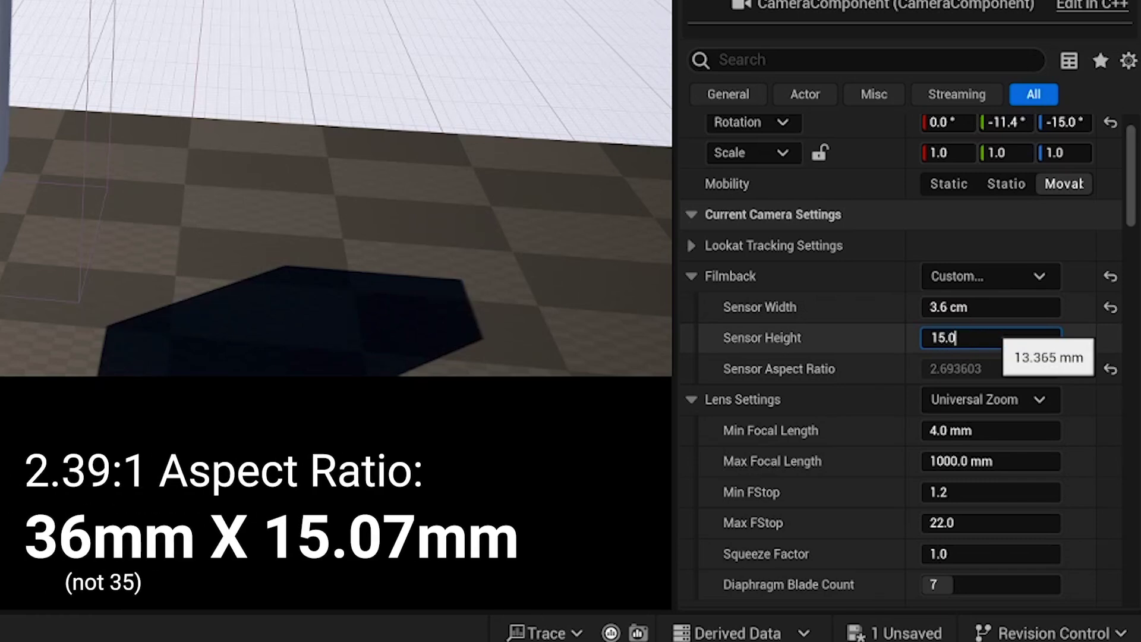
key("Return")
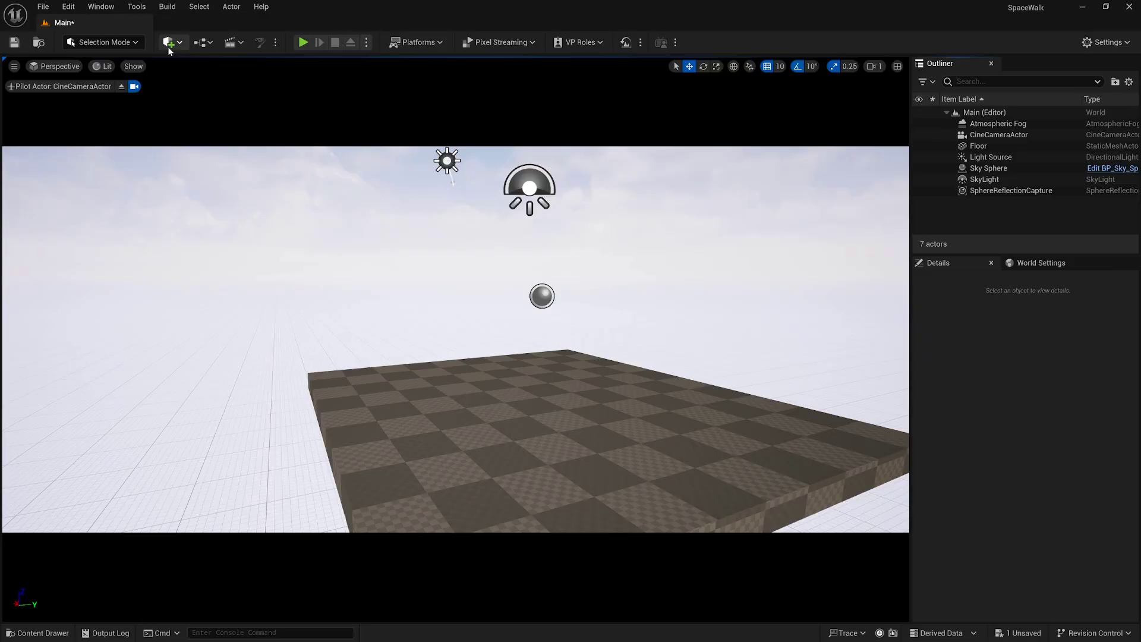
Step: Place a post process volume in the level and filter its properties for "motion"
left_click(169, 42)
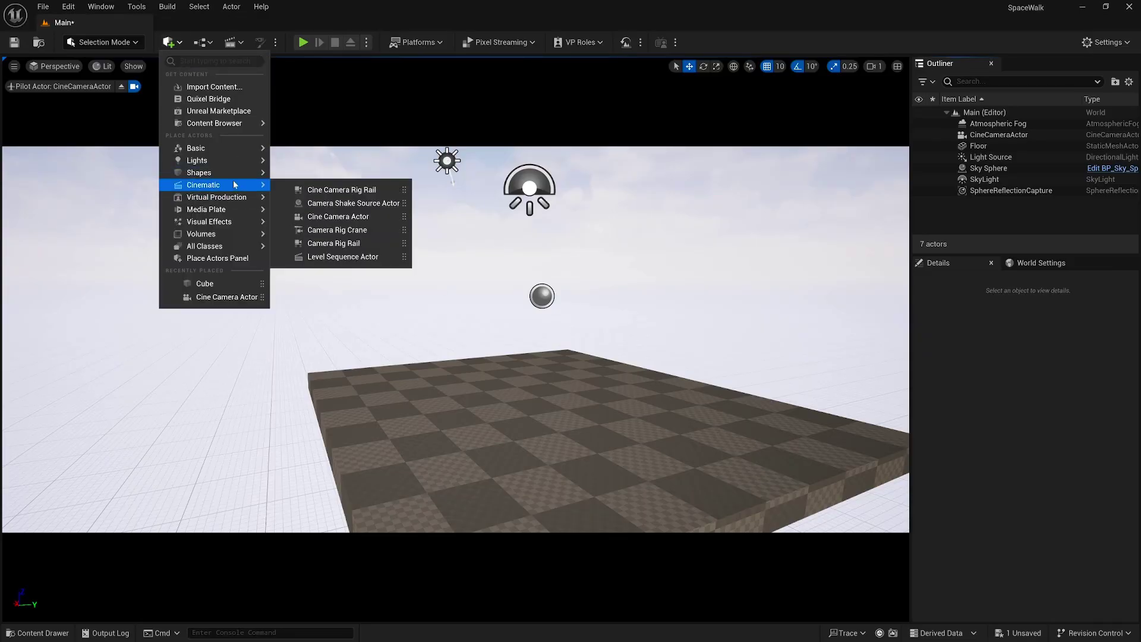
left_click_drag(337, 226, 454, 392)
type("motion")
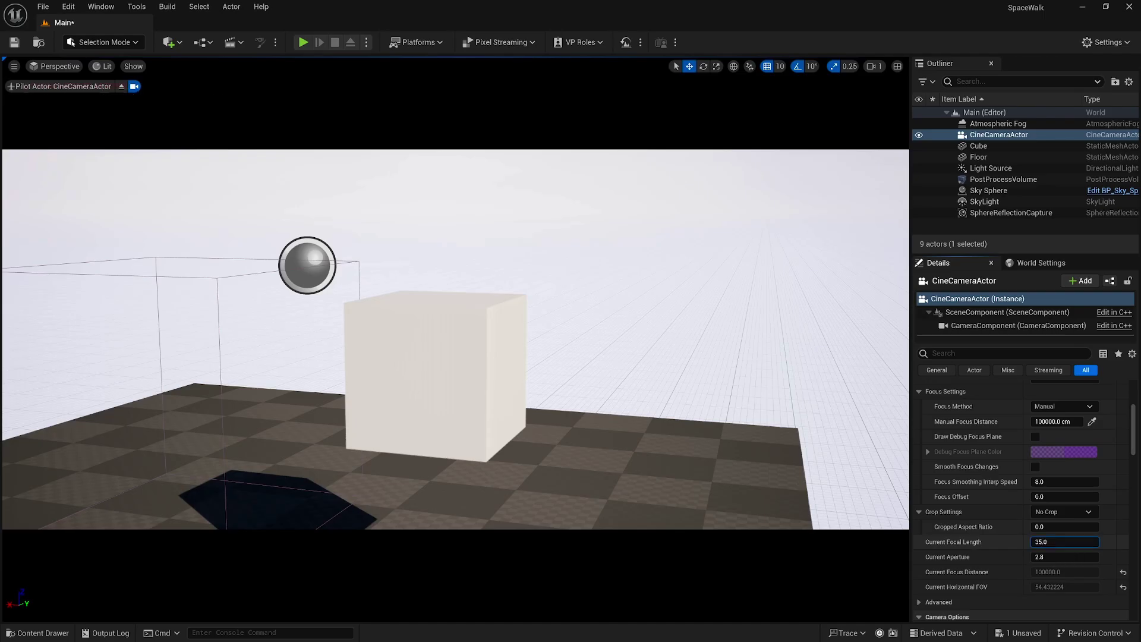
Step: Set the cine camera's current focal length to 80
left_click_drag(1064, 541, 1052, 542)
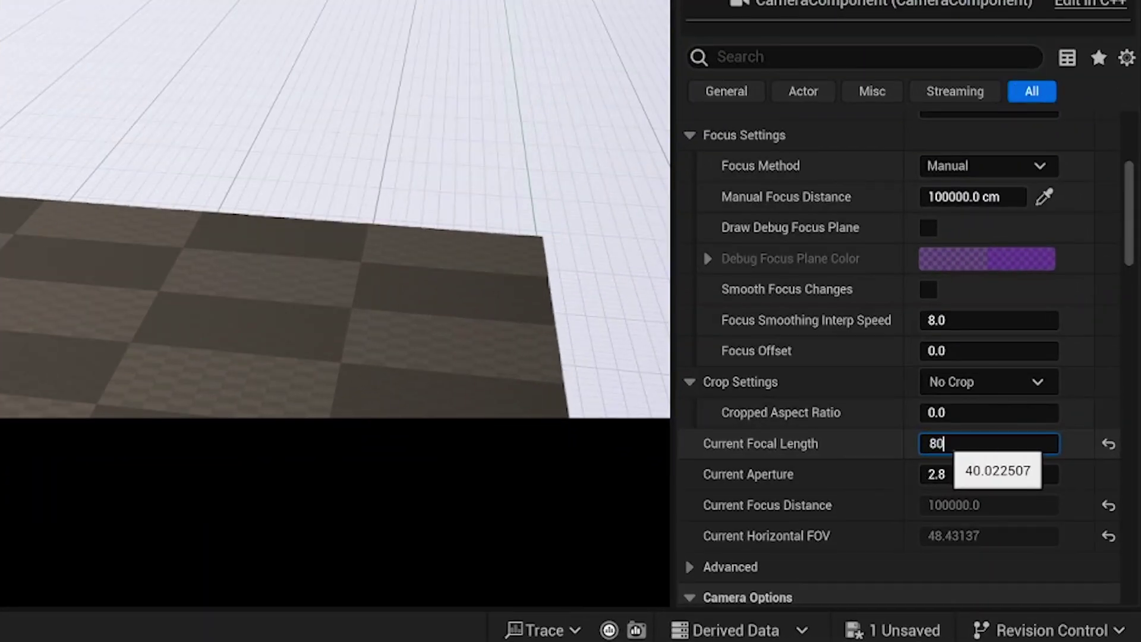
type("80")
key("Return")
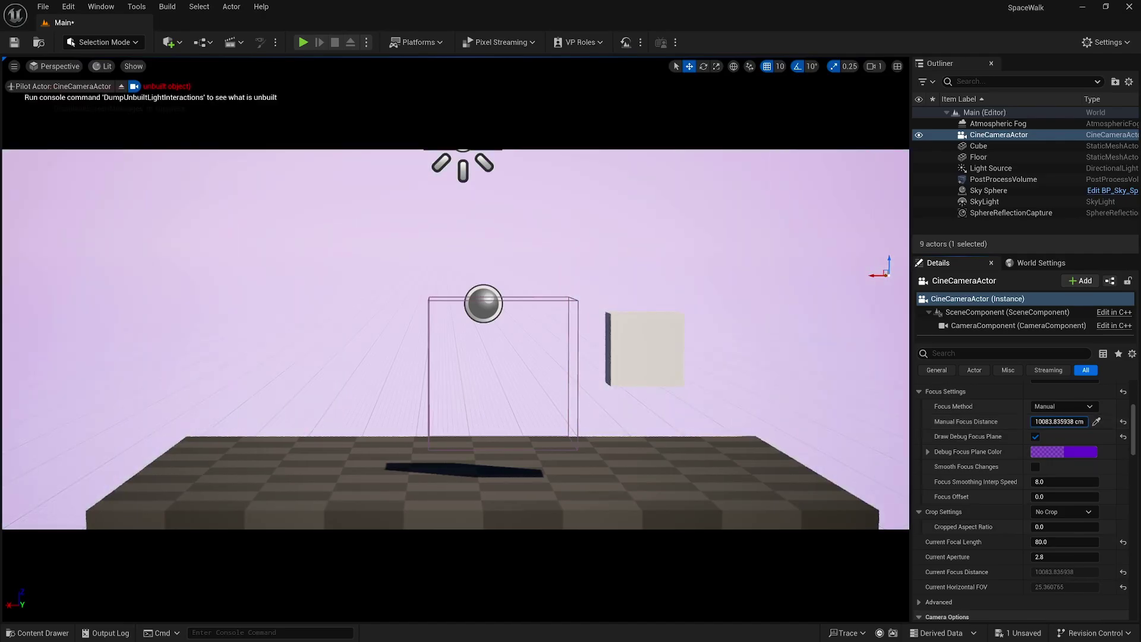
Step: Adjust the manual focus distance of the cine camera and of Shot2, and turn off Shot2's debug focus plane
left_click_drag(1059, 422, 1046, 421)
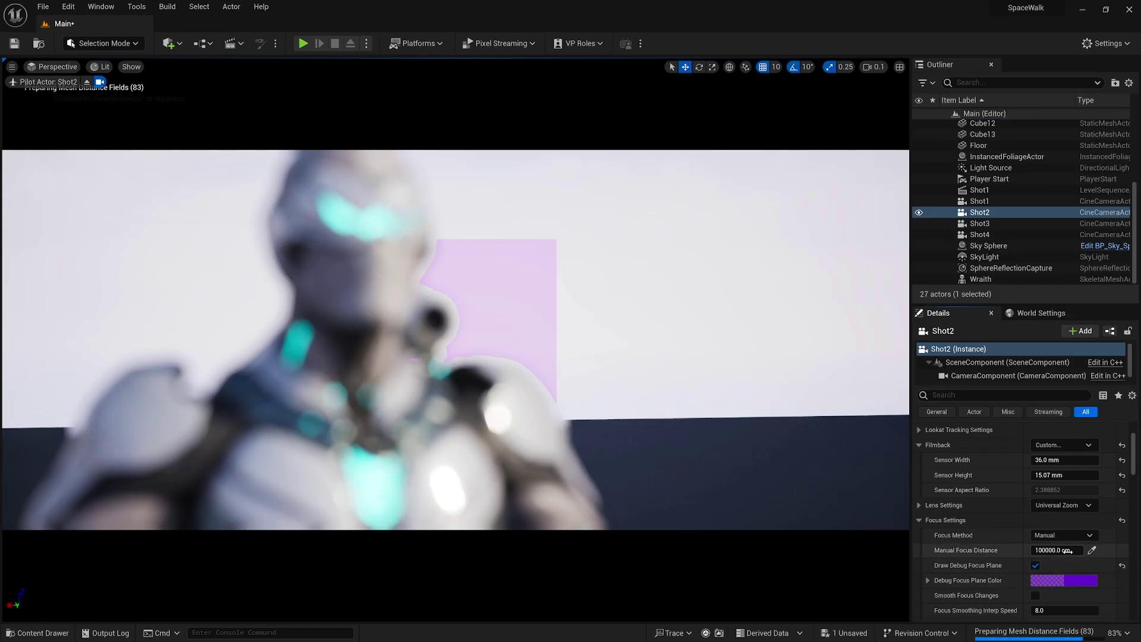
left_click_drag(1064, 550, 1054, 550)
left_click(1035, 565)
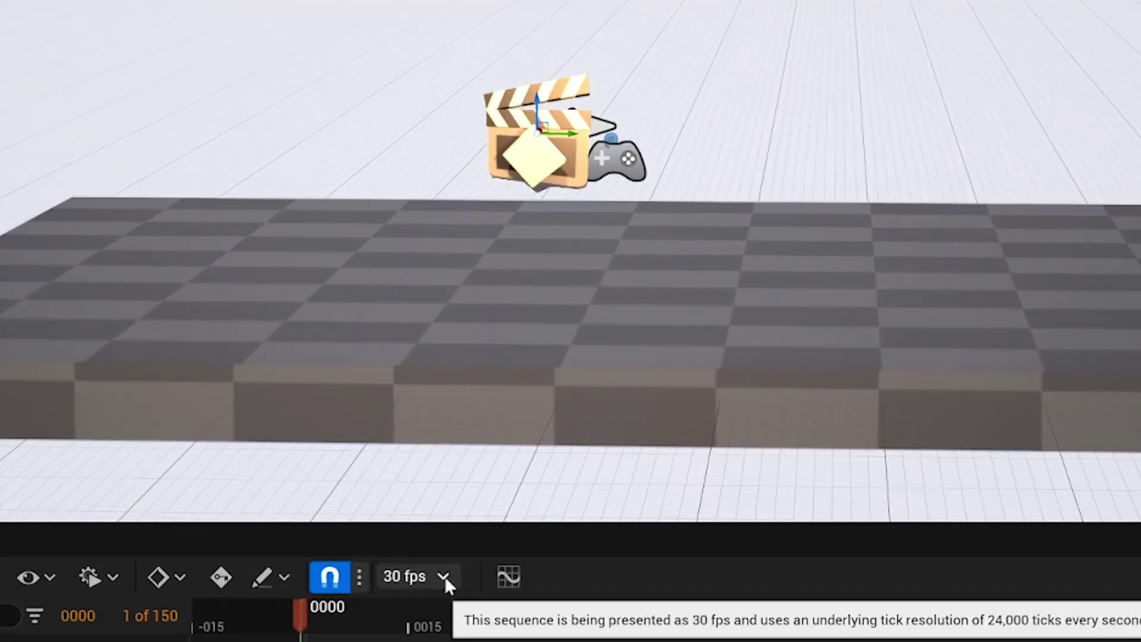
Step: Change the sequence display rate to 24 fps (film)
left_click(418, 505)
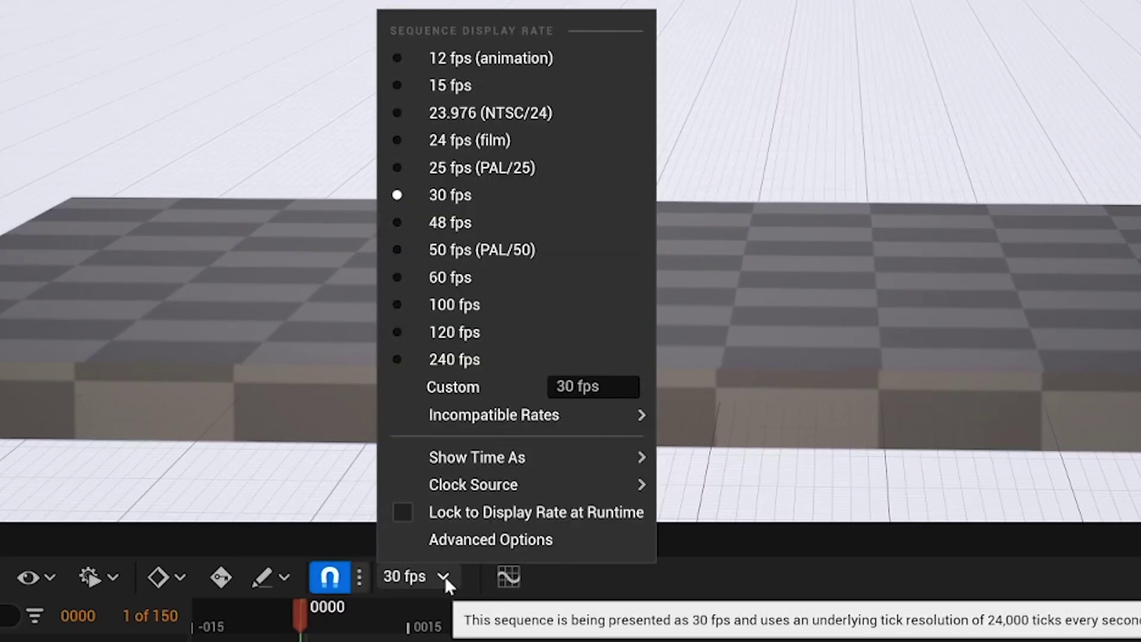
left_click(480, 138)
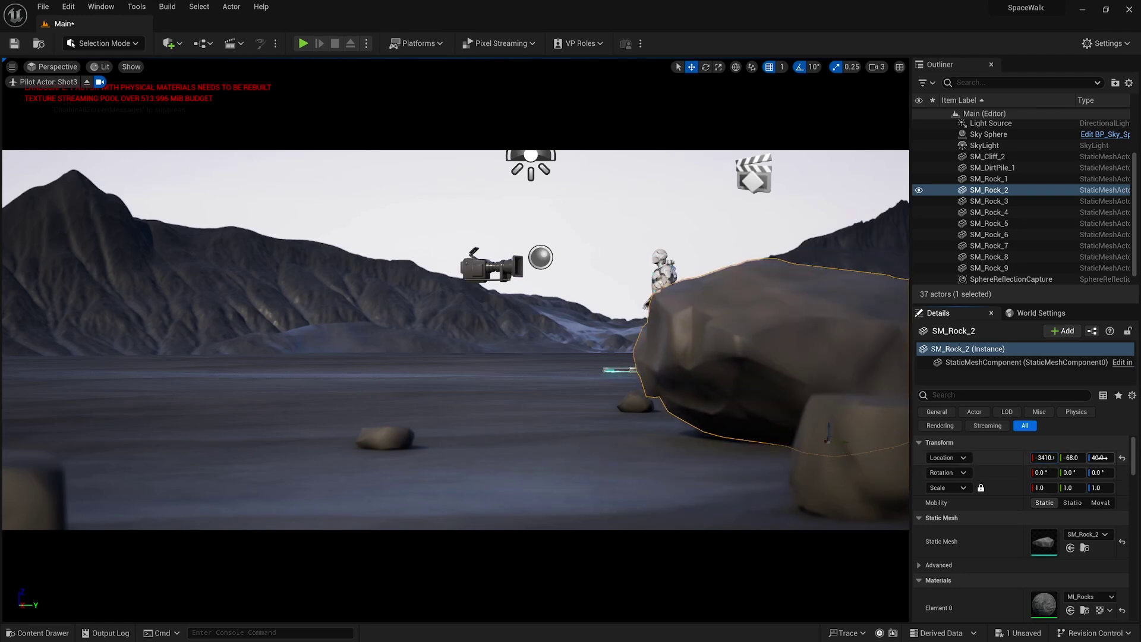
Step: Adjust the vertical location of the foreground rock SM_Rock_2 in the Shot3 view
left_click_drag(1099, 458, 1100, 463)
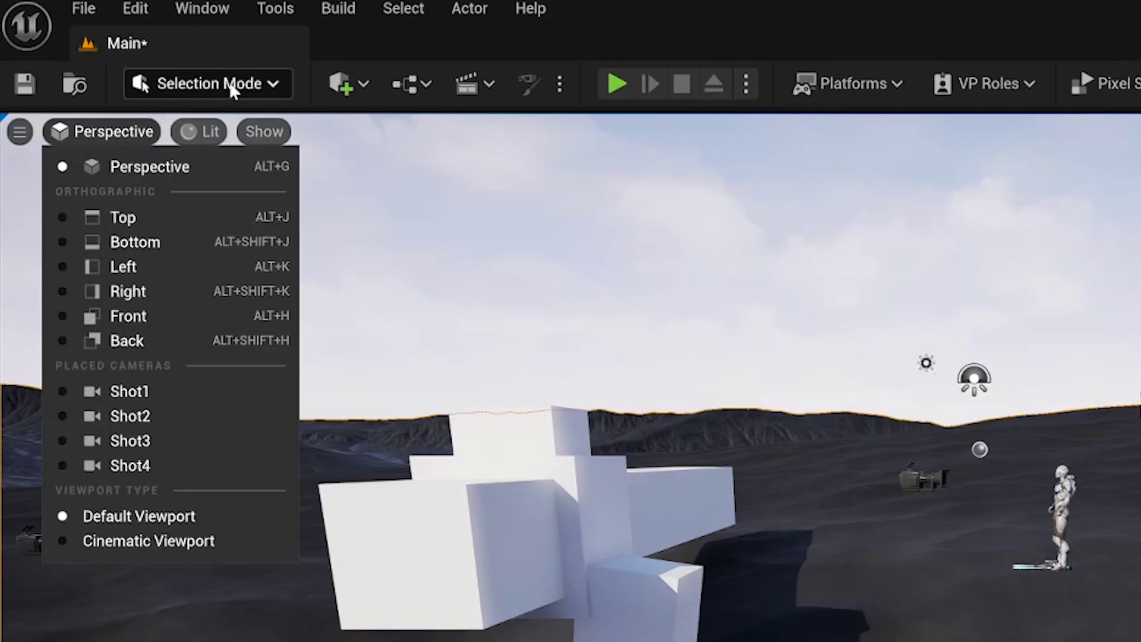
Step: Switch to Landscape mode and choose the Flatten sculpting tool for the terrain around the base
left_click(229, 82)
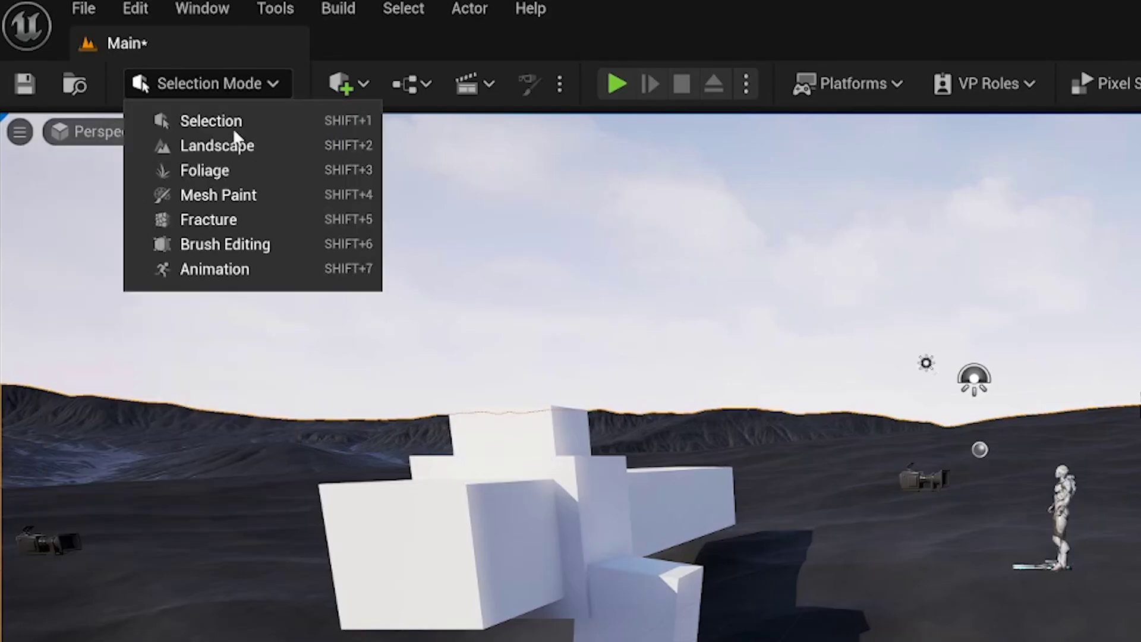
left_click(240, 148)
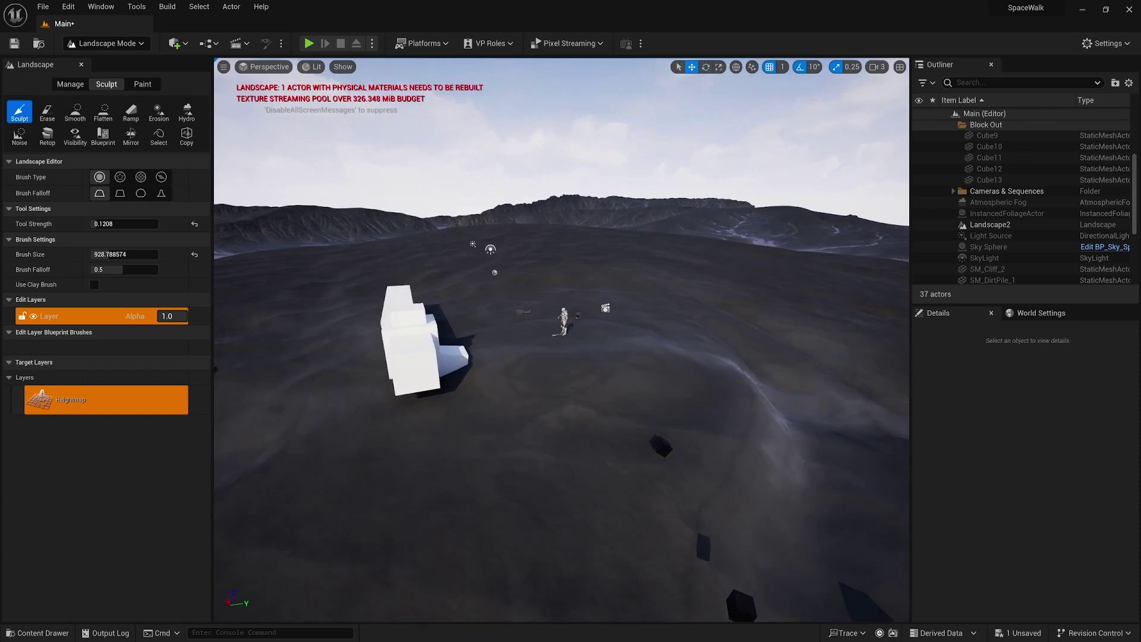
left_click(103, 111)
mouse_move(650, 271)
right_mouse_down()
mouse_move(523, 291)
mouse_move(636, 356)
right_mouse_up()
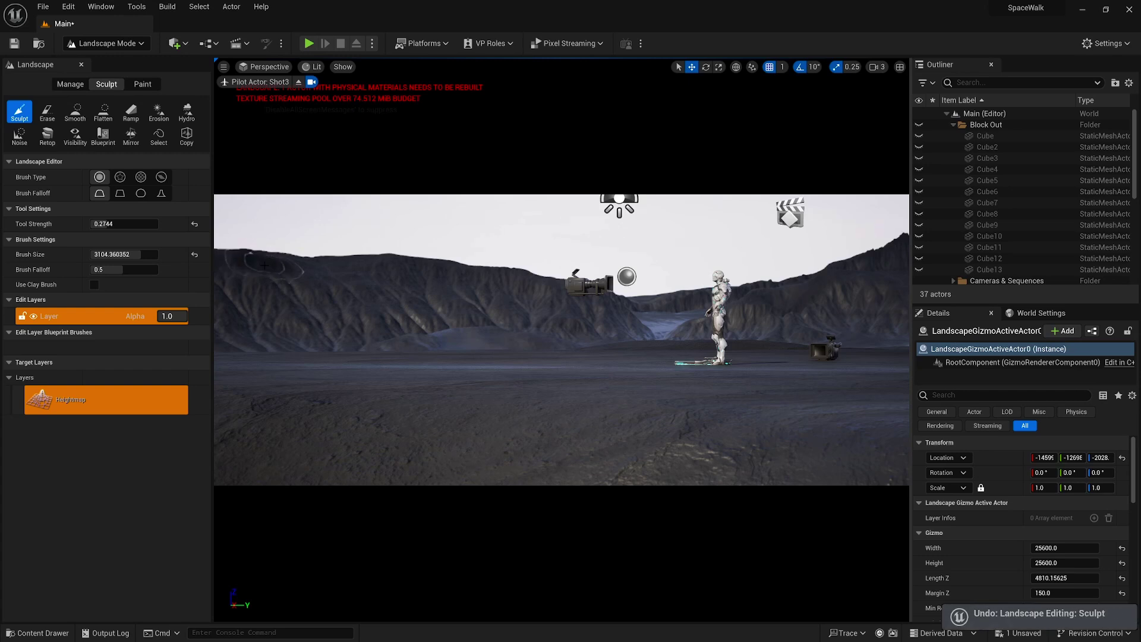
Step: Undo the latest landscape sculpting strokes in the Shot3 view
key("ctrl+z")
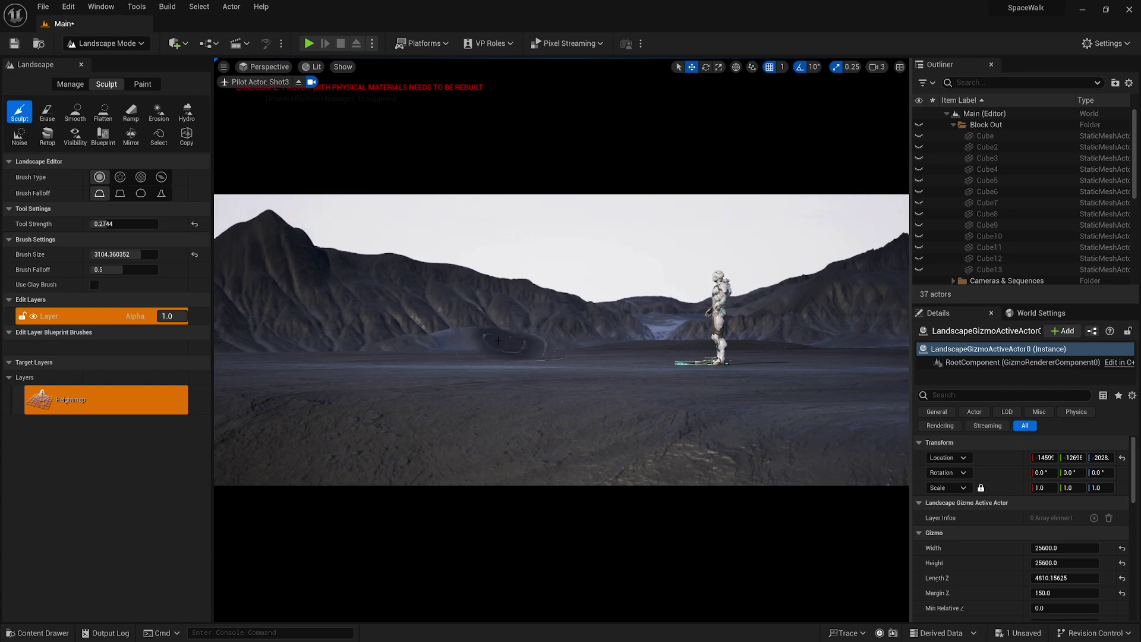
key("ctrl+z")
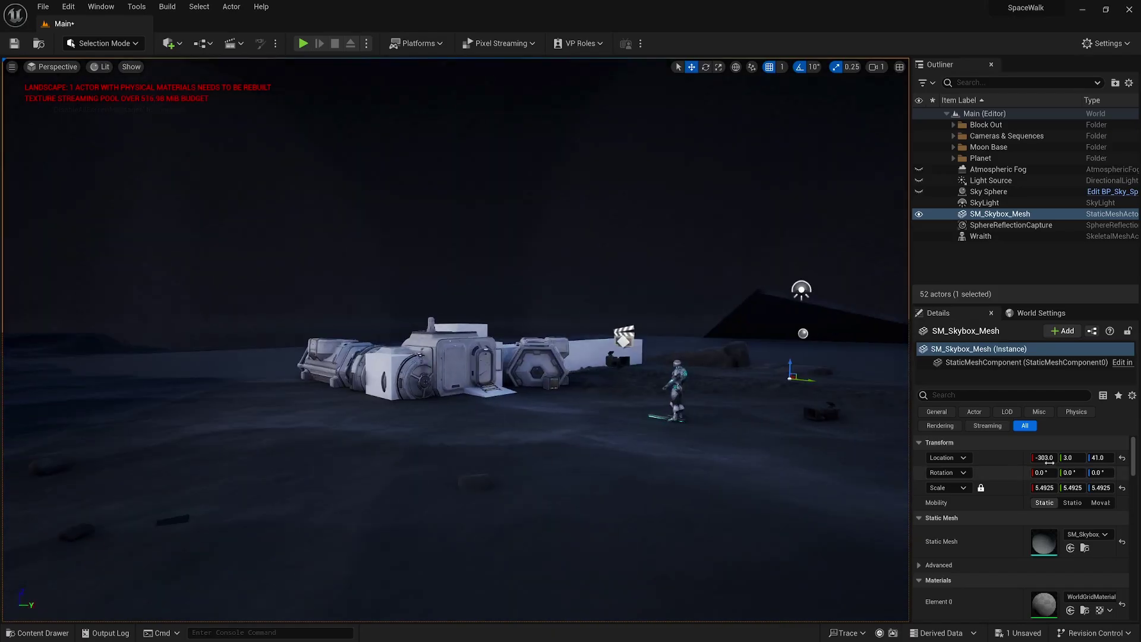
Step: Browse the Elite_SkyBundle content and apply an MI_Skybox_Inst material to SM_Skybox_Mesh
scroll(1103, 511, "down", 2)
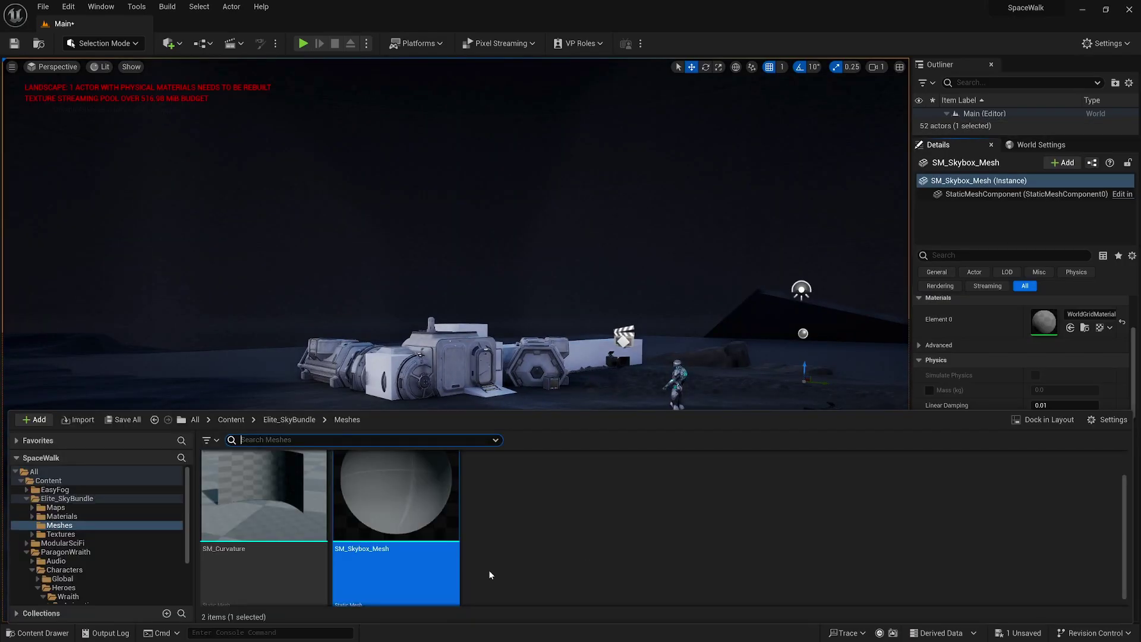
key("ctrl+space")
double_click(382, 483)
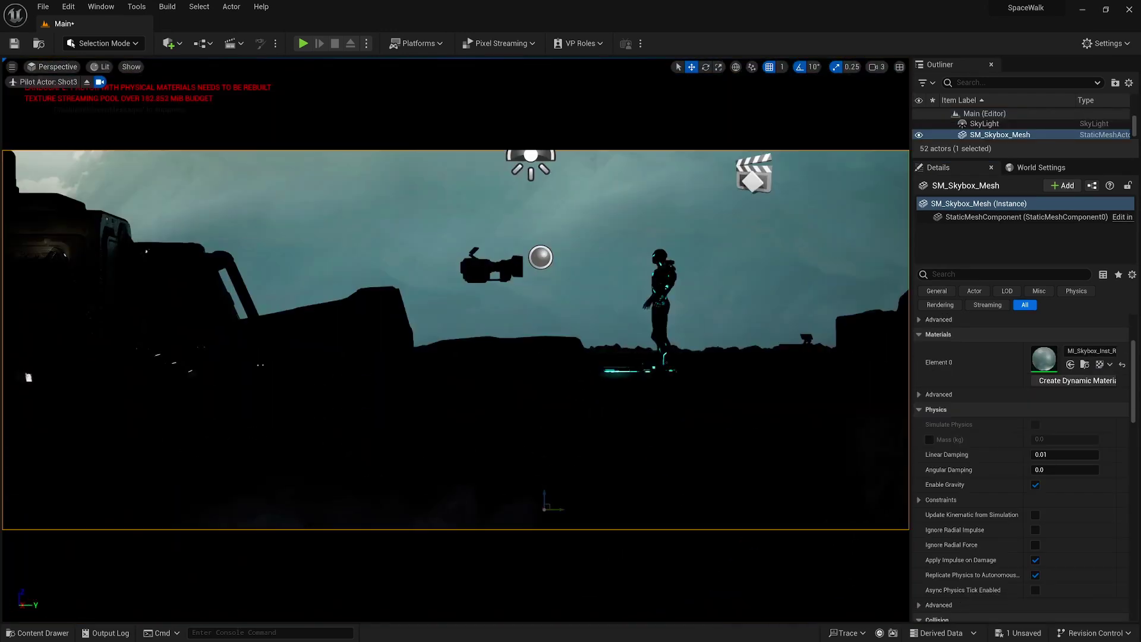
Step: Adjust the X location of SM_Skybox_Mesh to reposition the sky behind the scene
scroll(1063, 411, "up", 2)
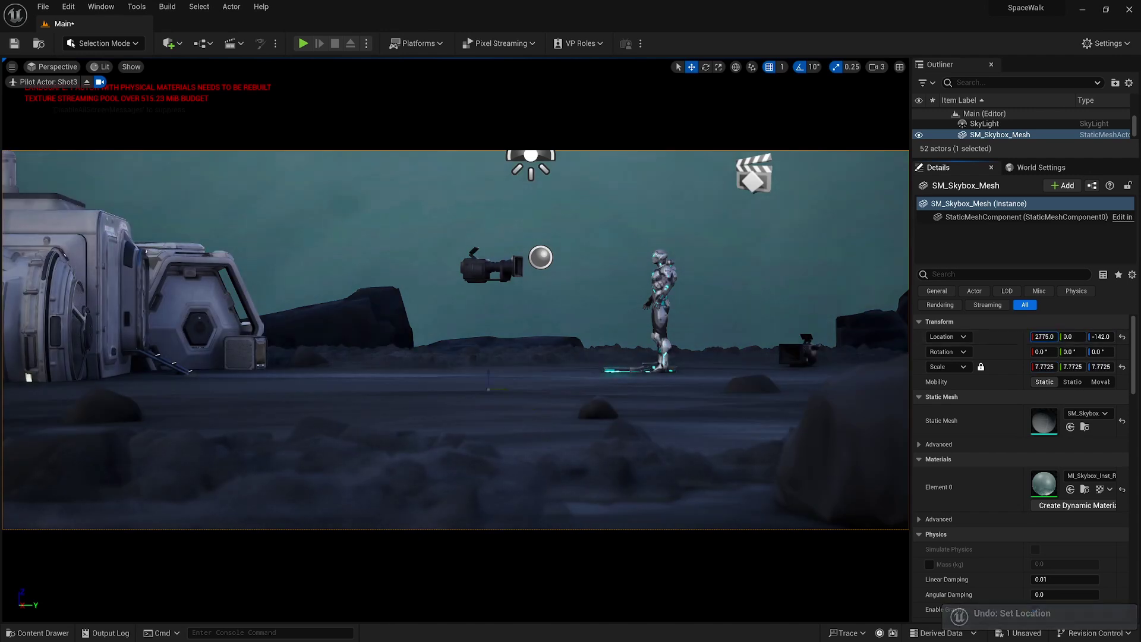
mouse_move(1043, 336)
left_mouse_down()
mouse_move(1075, 337)
mouse_move(1039, 329)
left_mouse_up()
scroll(1012, 551, "down", 3)
scroll(1005, 445, "up", 3)
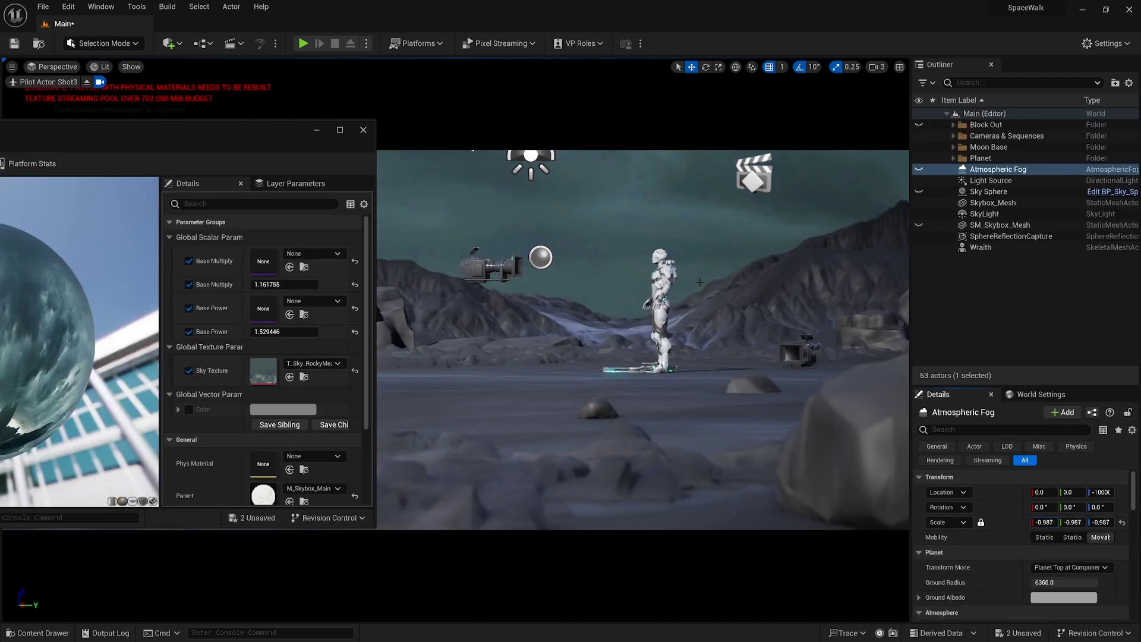
Step: Undo the last change made with Atmospheric Fog selected
key("ctrl+z")
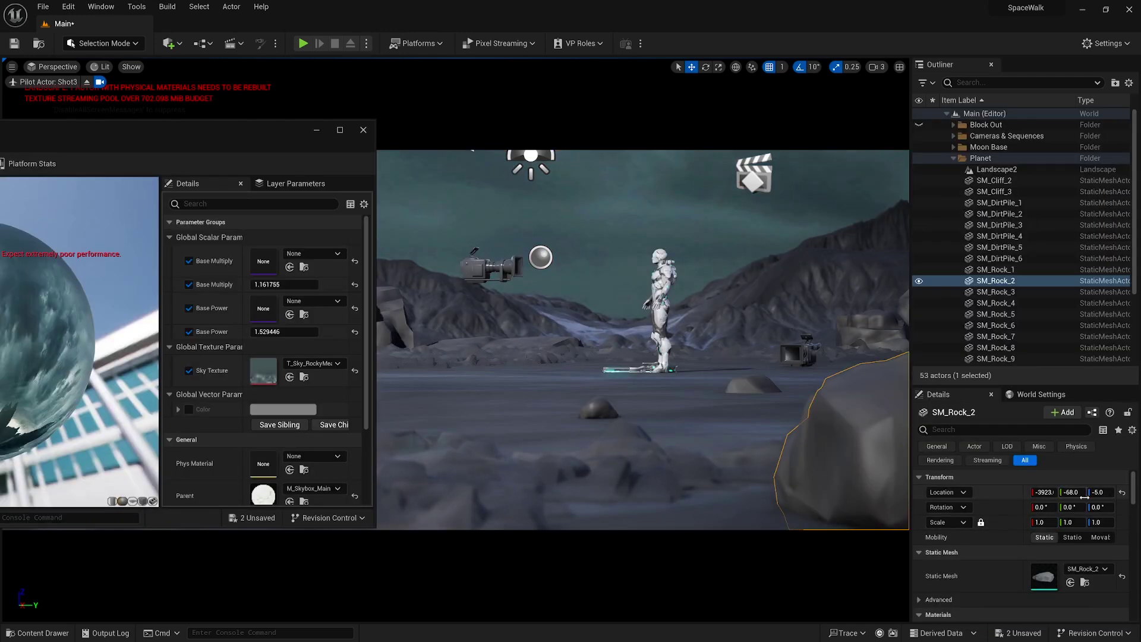
Step: Stop piloting Shot3 and tint the skybox material's Color parameter a very pale blue
left_click(86, 83)
left_click(283, 409)
left_click(312, 436)
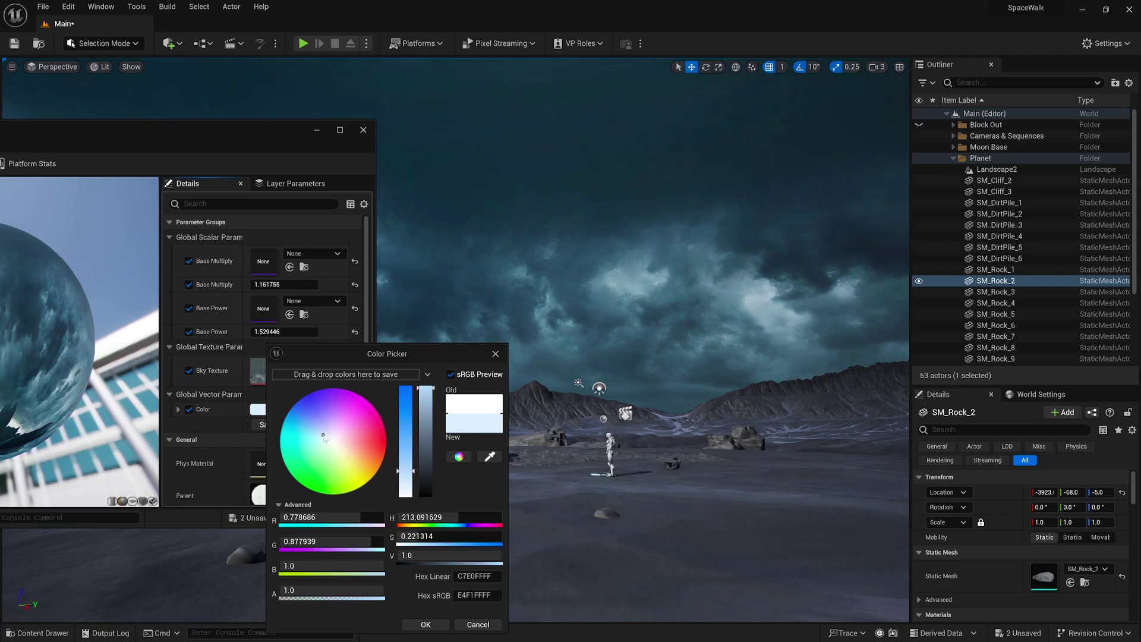
left_click_drag(405, 465, 408, 491)
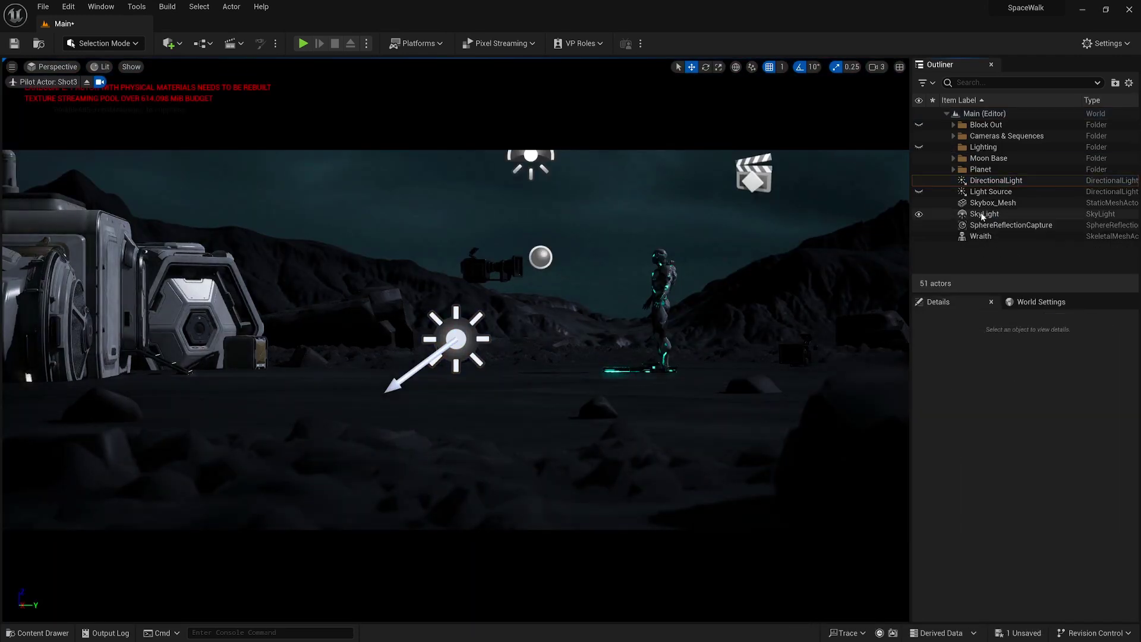
Step: Try a light green color, hex sRGB 95FF8BFF, on the SkyLight
left_click(981, 215)
left_click(1040, 493)
left_click(1071, 512)
left_click(873, 479)
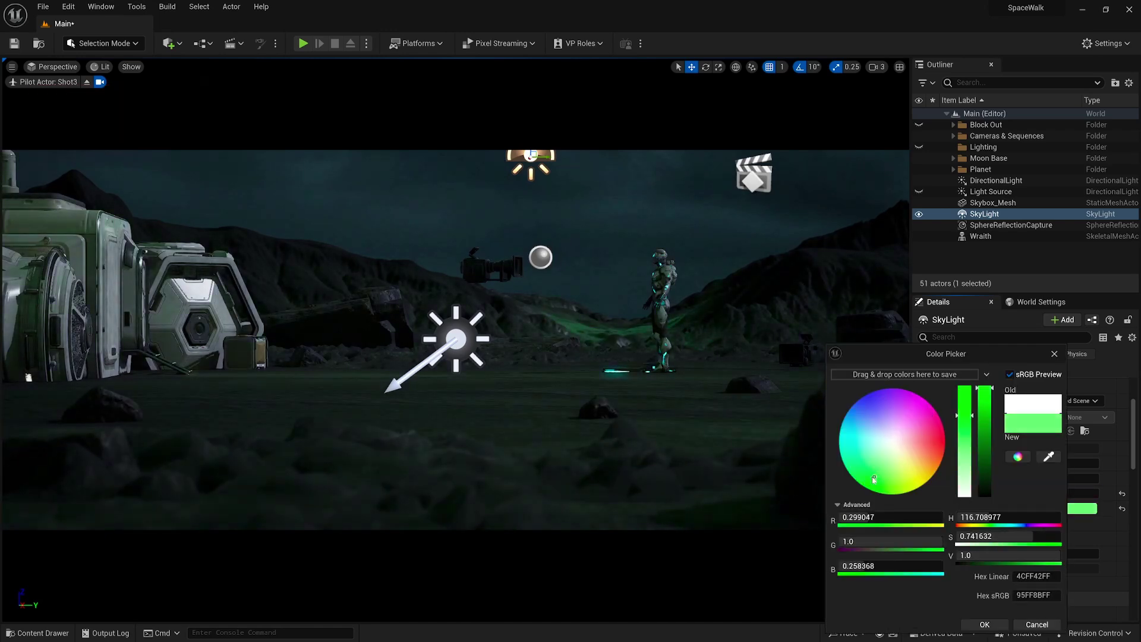
left_click(984, 624)
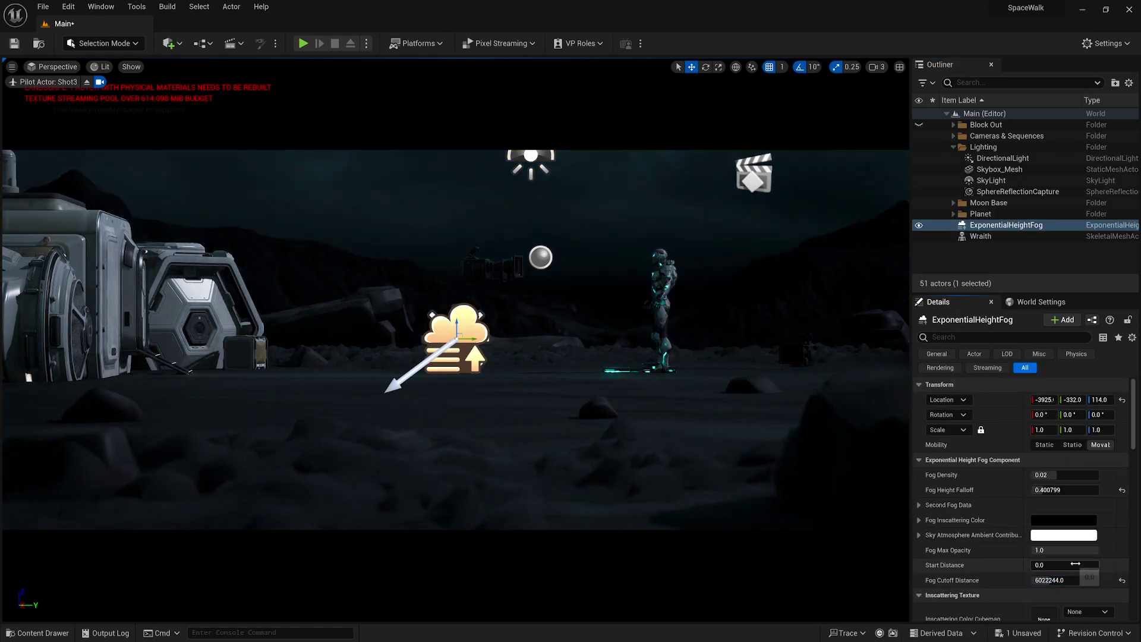
Step: Undo the height fog's Directional Inscattering Start Distance change and try a different Fog Max Opacity
scroll(1055, 454, "down", 3)
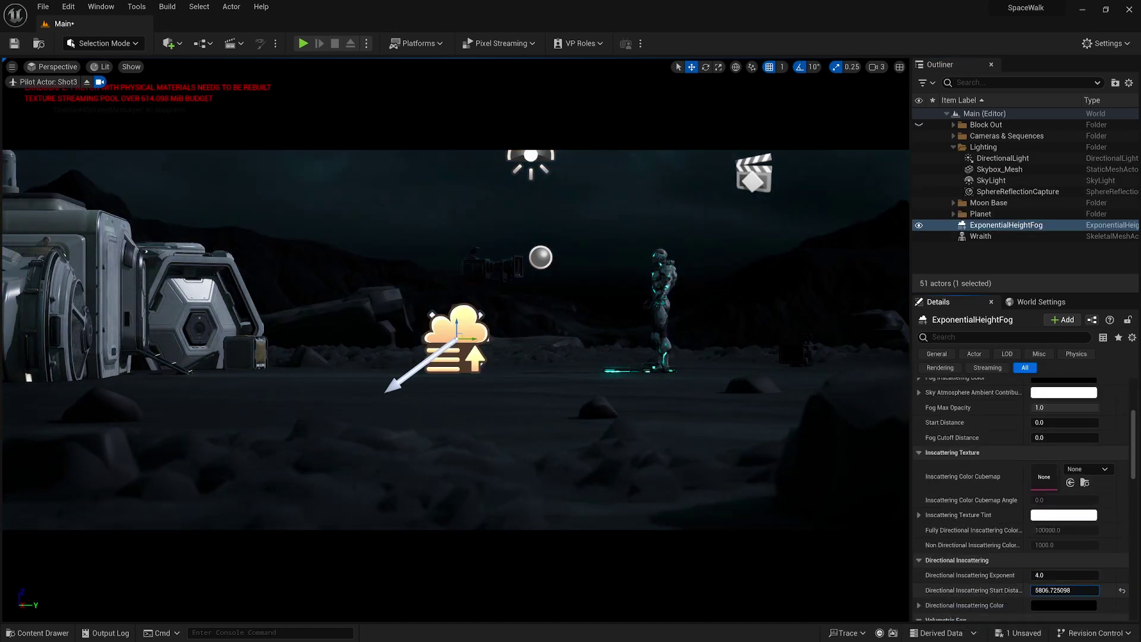
key("ctrl+z")
left_click_drag(1064, 478, 1037, 478)
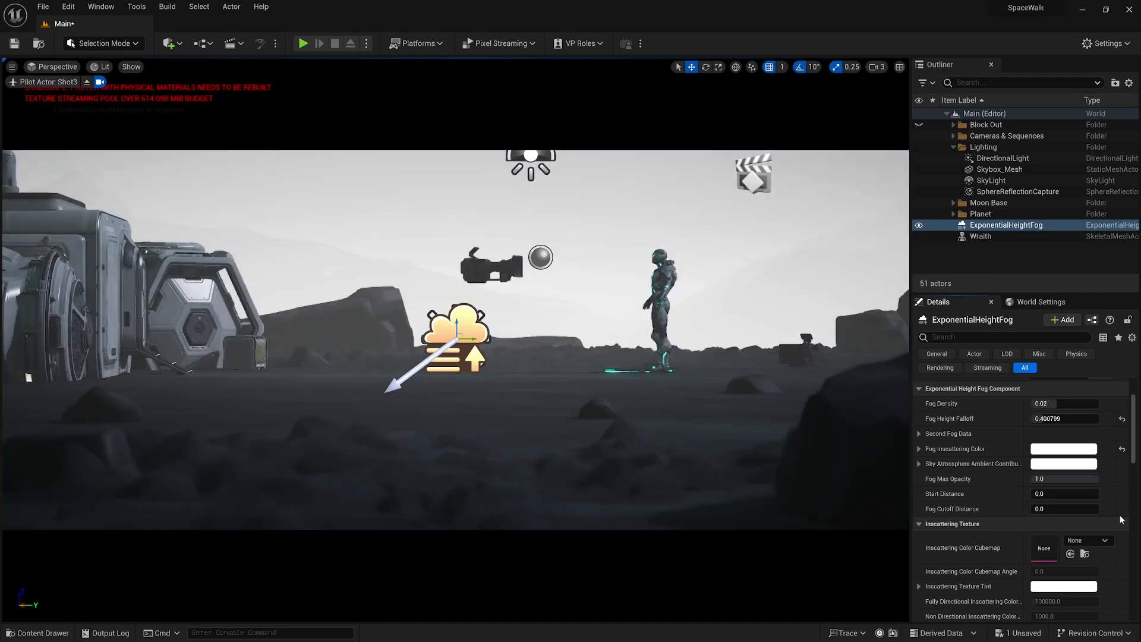
Step: Set the height fog's inscattering color to pale blue with hue 207, saturation 0.322 and value 1.0
left_click(1064, 464)
left_click(917, 469)
left_click_drag(916, 470, 856, 445)
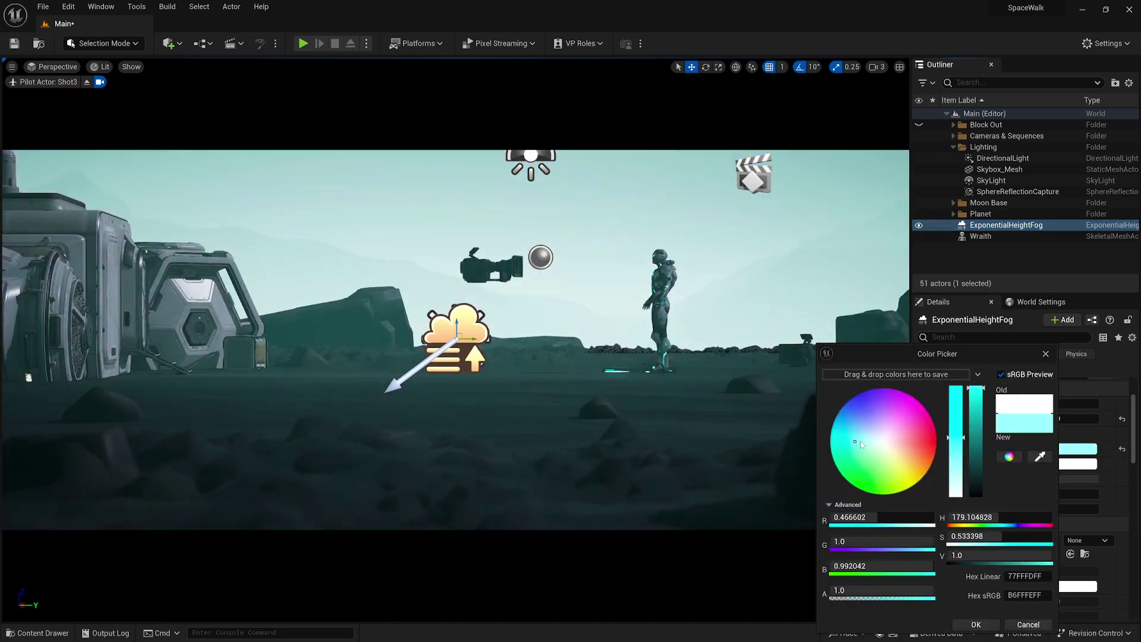
mouse_move(974, 517)
left_mouse_down()
mouse_move(986, 517)
mouse_move(982, 536)
left_mouse_up()
left_click_drag(985, 567, 962, 557)
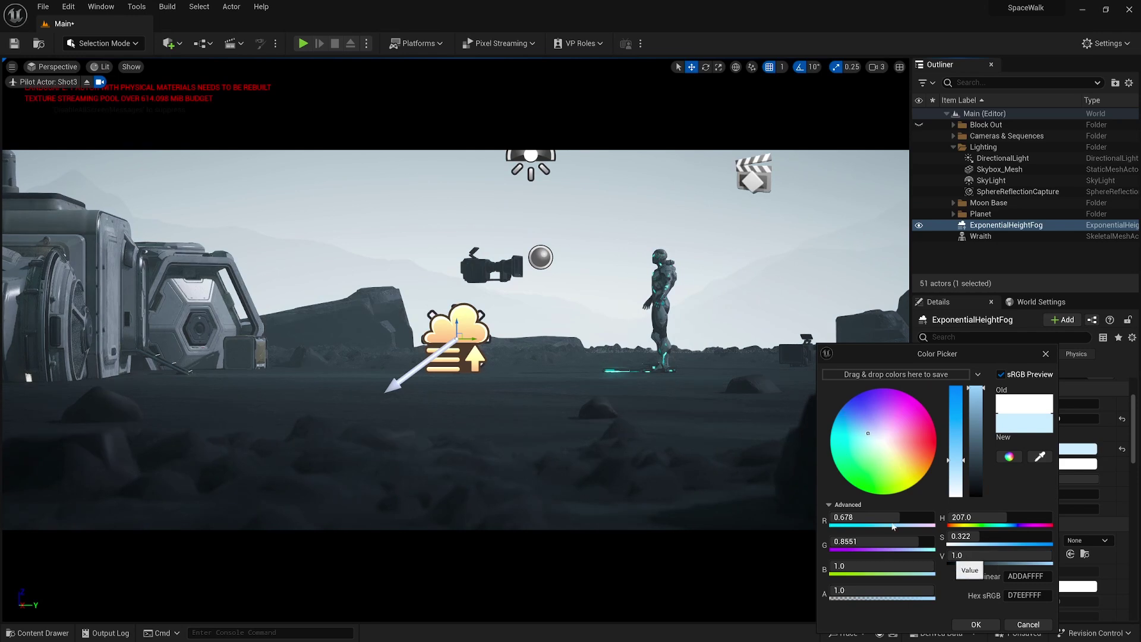
left_click(998, 623)
left_click(747, 410)
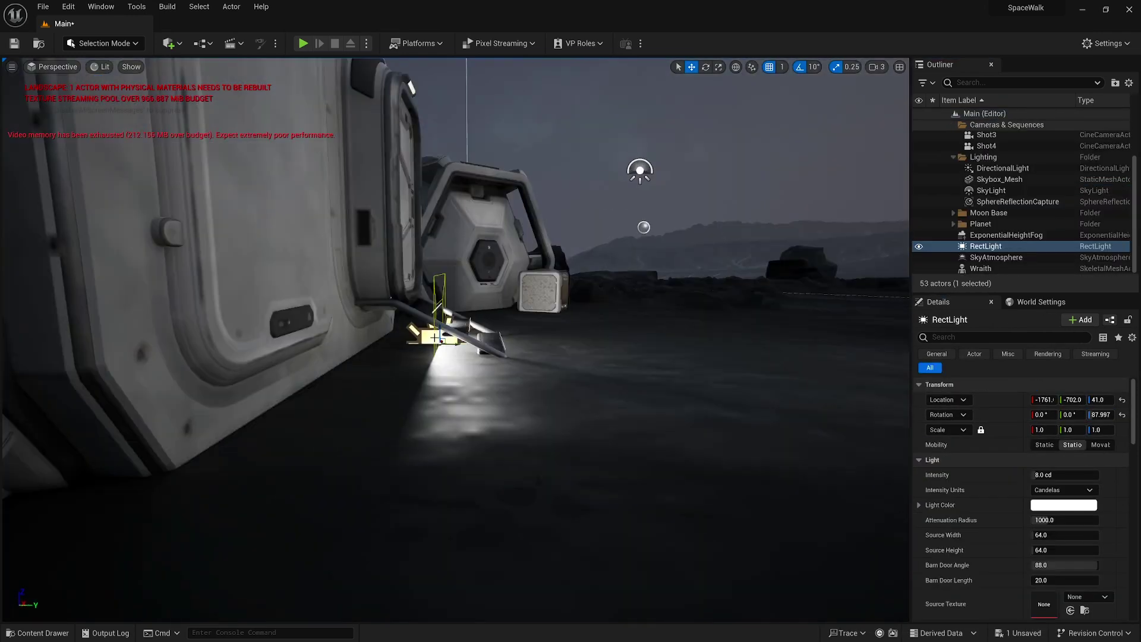
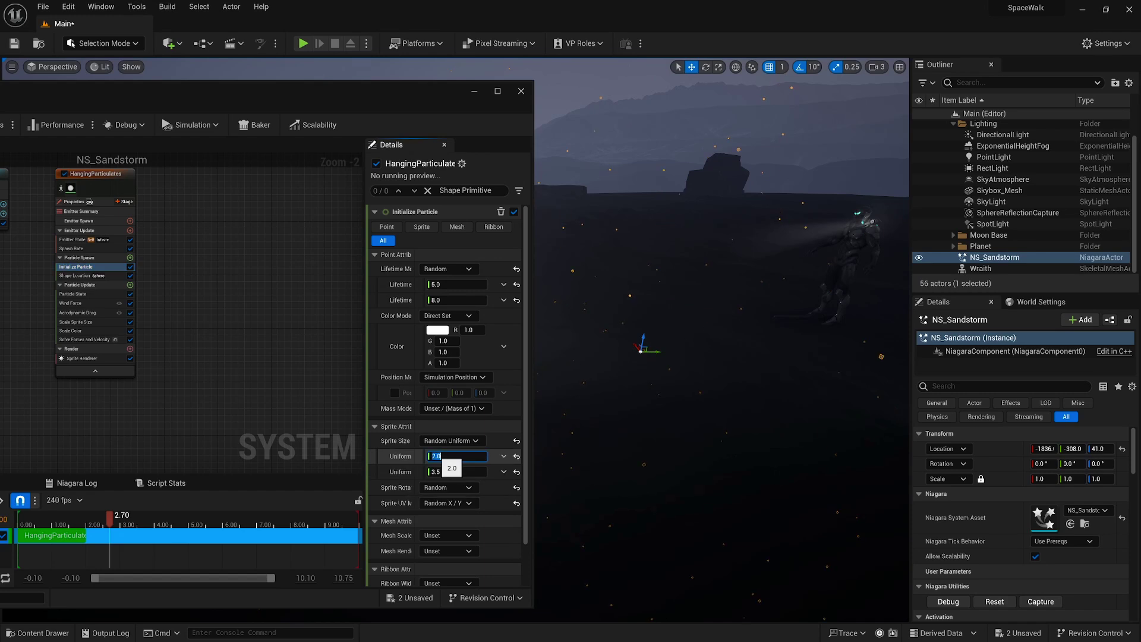
Step: Search all project and engine content for "smoke subUV" assets
left_click(595, 406)
key("ctrl+space")
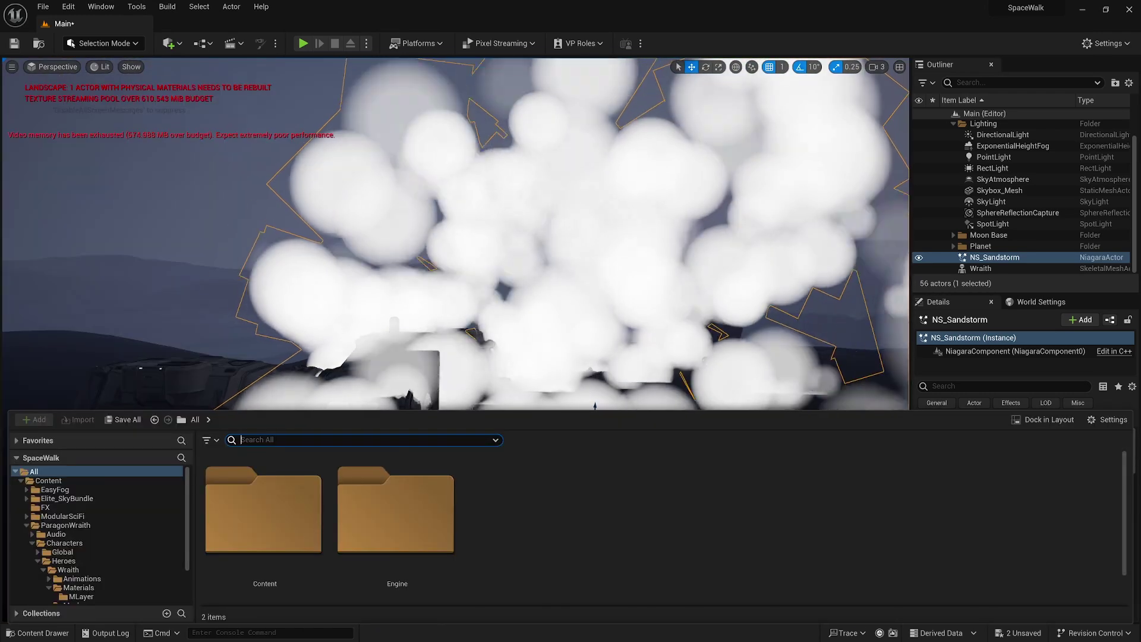
type("smoke subU")
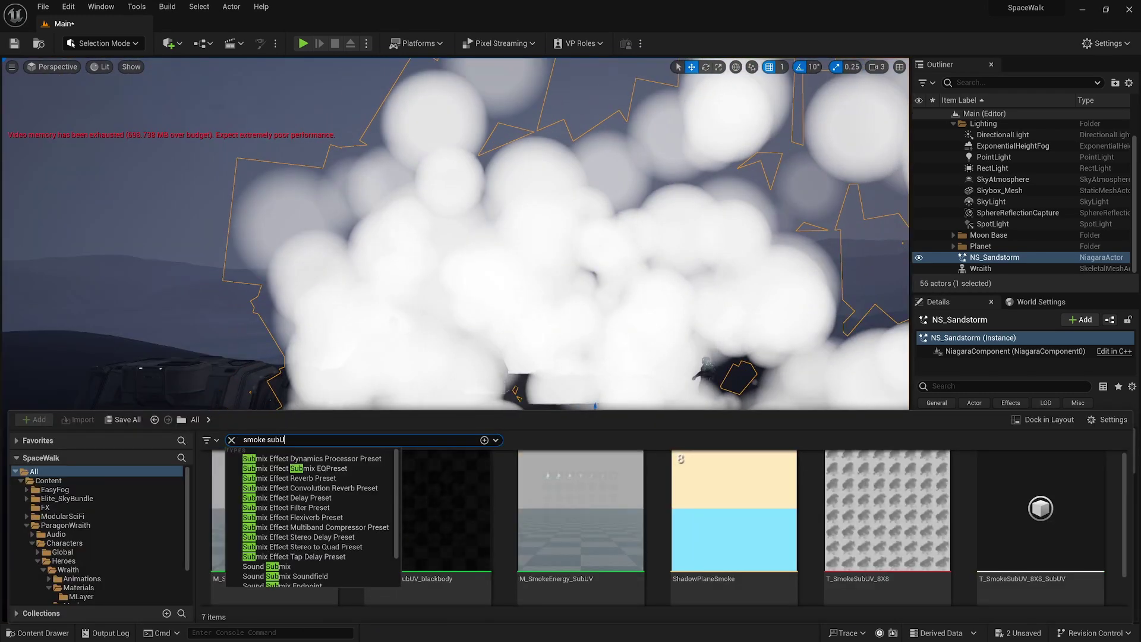
type("V")
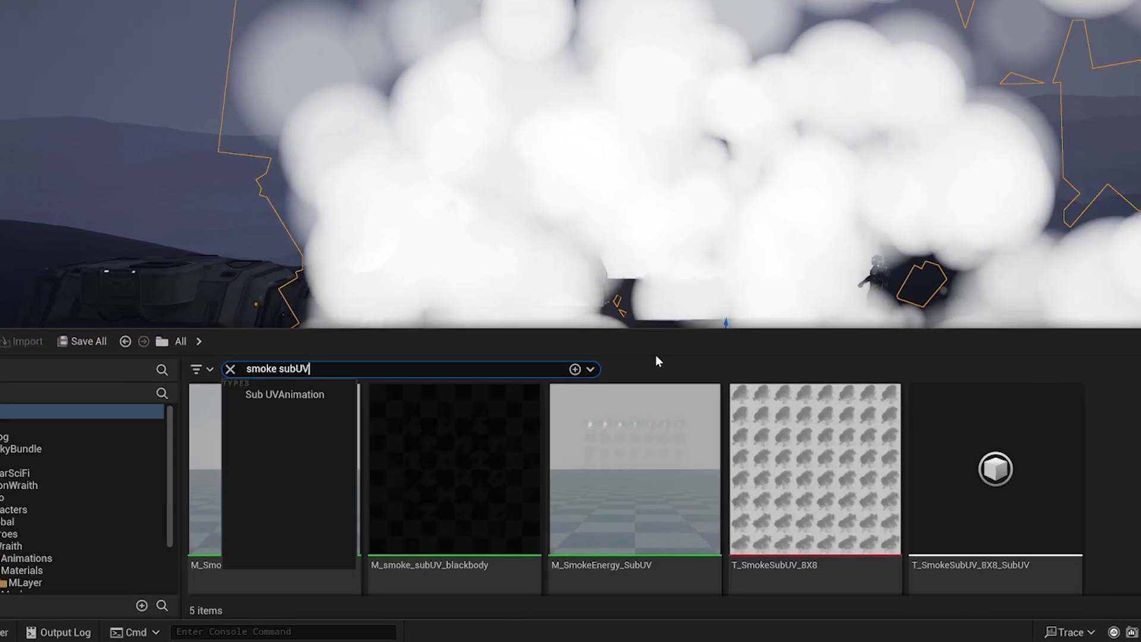
left_click(553, 435)
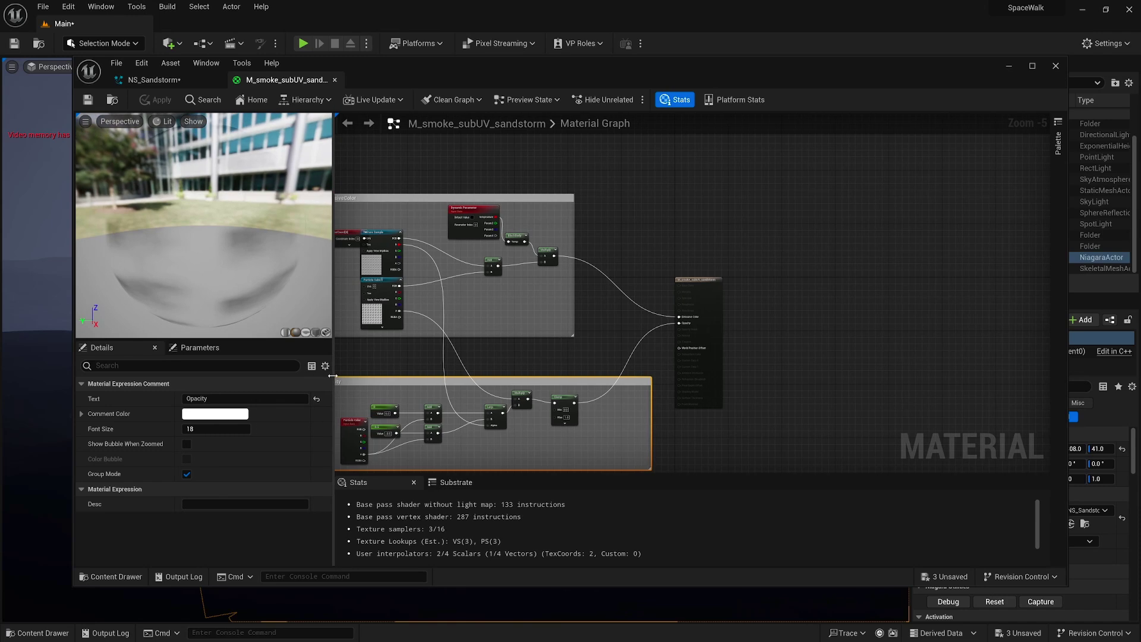
Step: Delete the BlackBody node feeding the Multiply node in the EmissiveColor group of M_smoke_subUV_sandstorm
right_click_drag(512, 298, 594, 323)
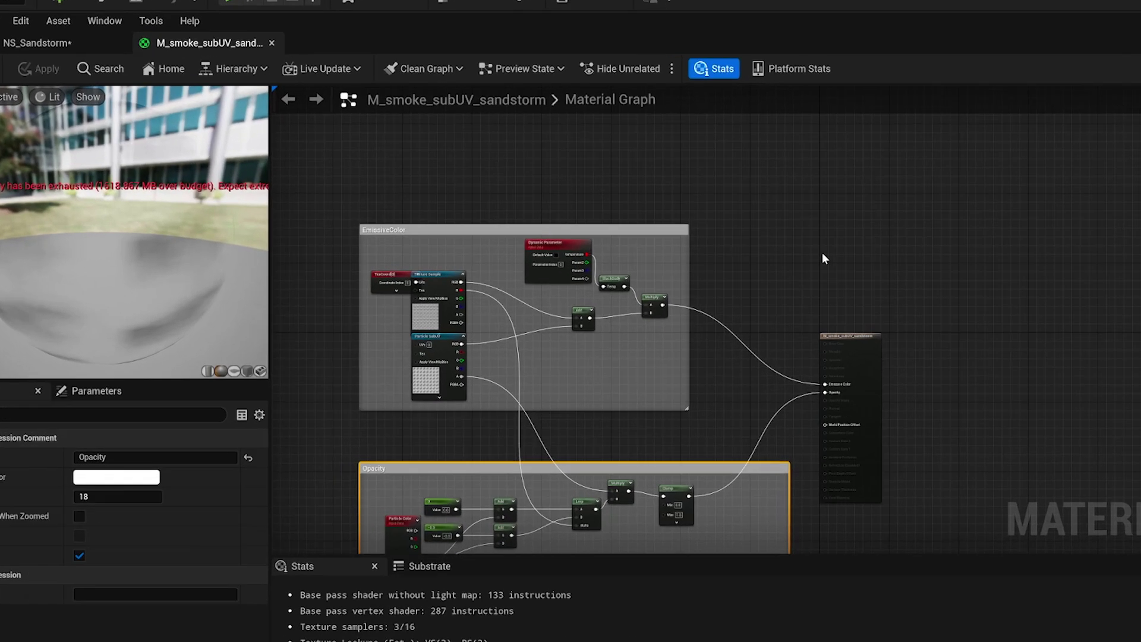
left_click(603, 263)
key("Delete")
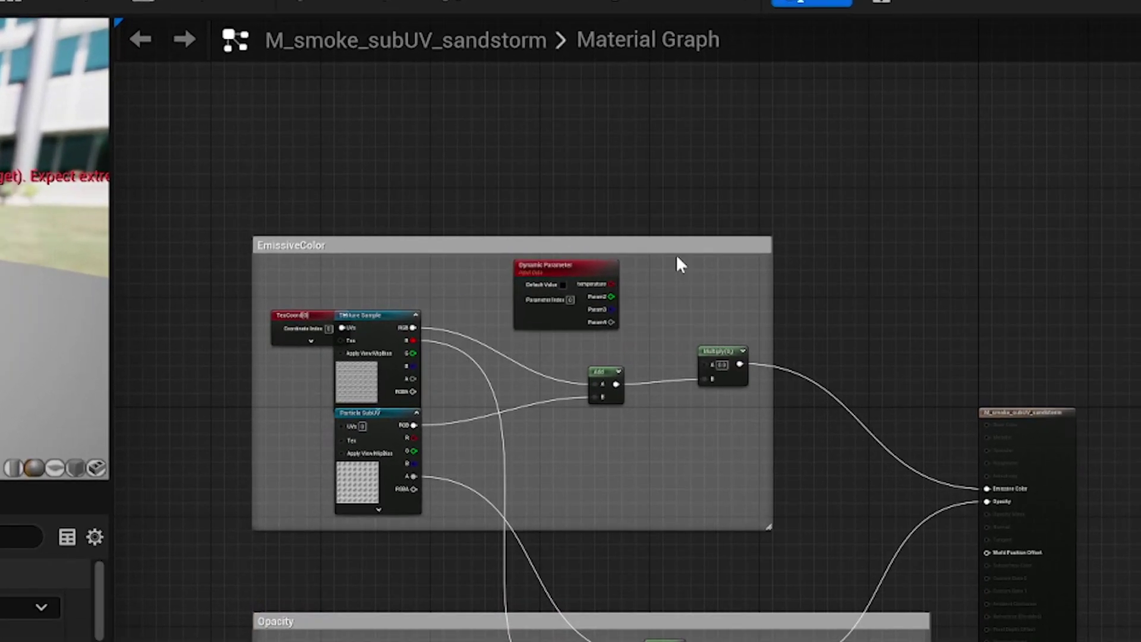
left_click(577, 236)
Step: Connect the Particle Color node's RGB output to the A input of the EmissiveColor group's Multiply node
right_click_drag(750, 568, 785, 451)
scroll(773, 452, "down", 2)
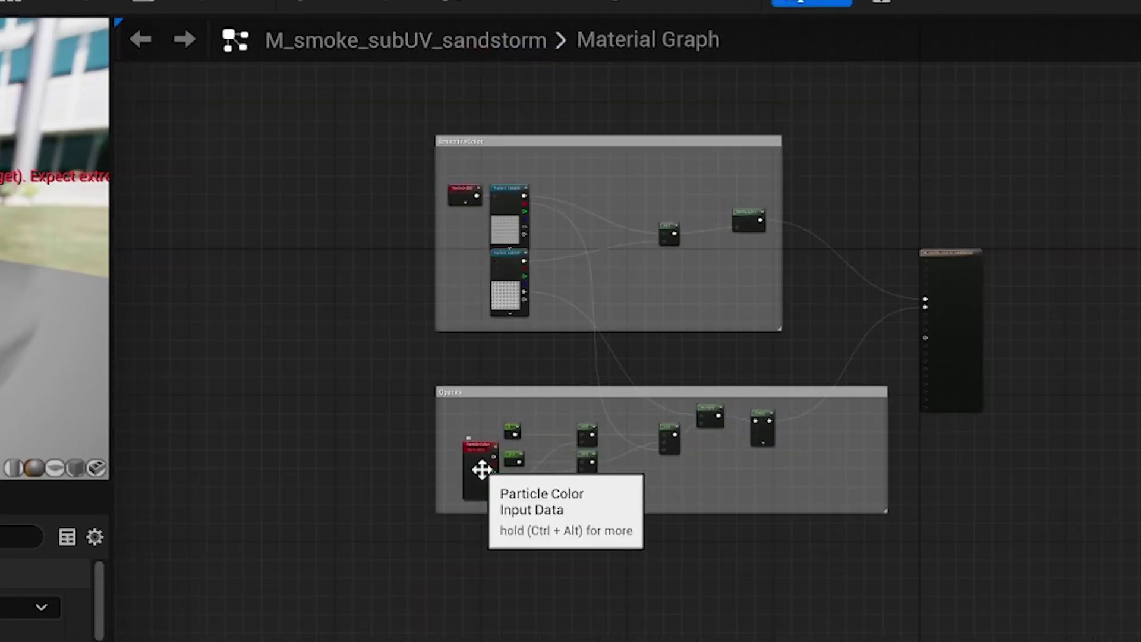
scroll(479, 469, "up", 5)
scroll(677, 238, "down", 2)
right_click_drag(675, 237, 578, 321)
scroll(535, 357, "down", 1)
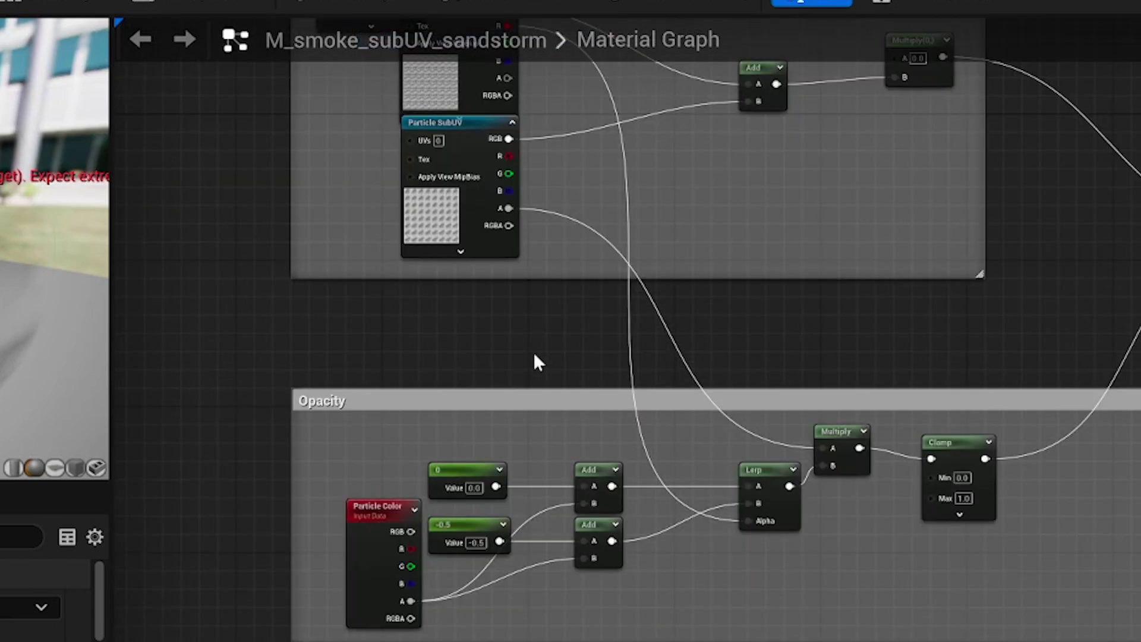
right_click_drag(533, 352, 557, 374)
left_click_drag(426, 555, 911, 95)
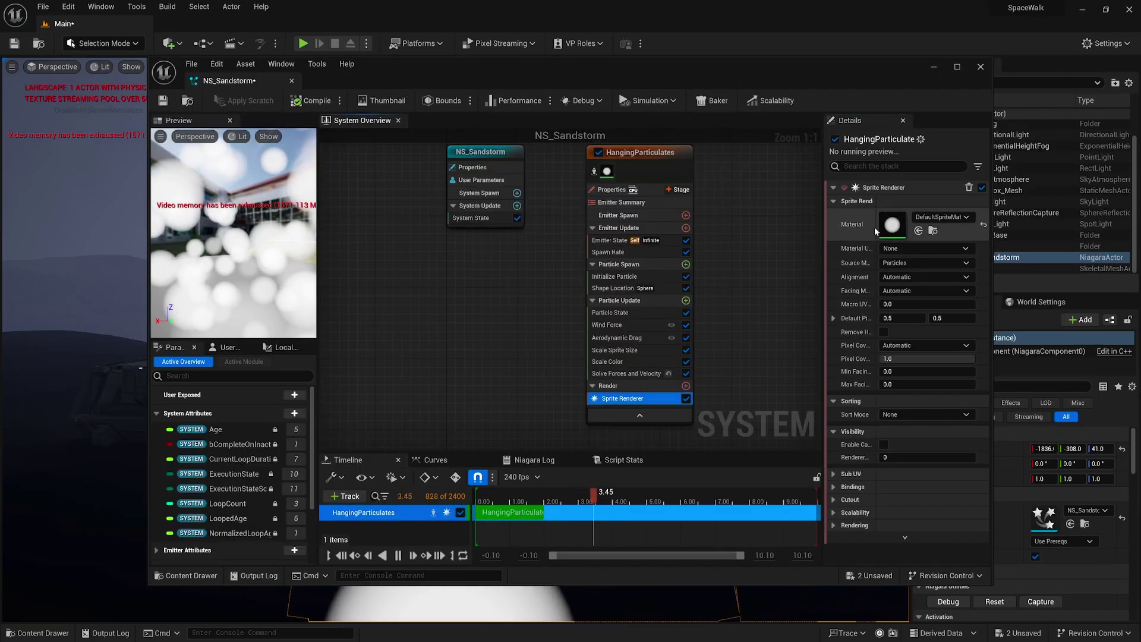
Step: Assign M_smoke_subUV_sandstorm as the material of the HangingParticulates emitter's Sprite Renderer
right_click(934, 216)
right_click(951, 231)
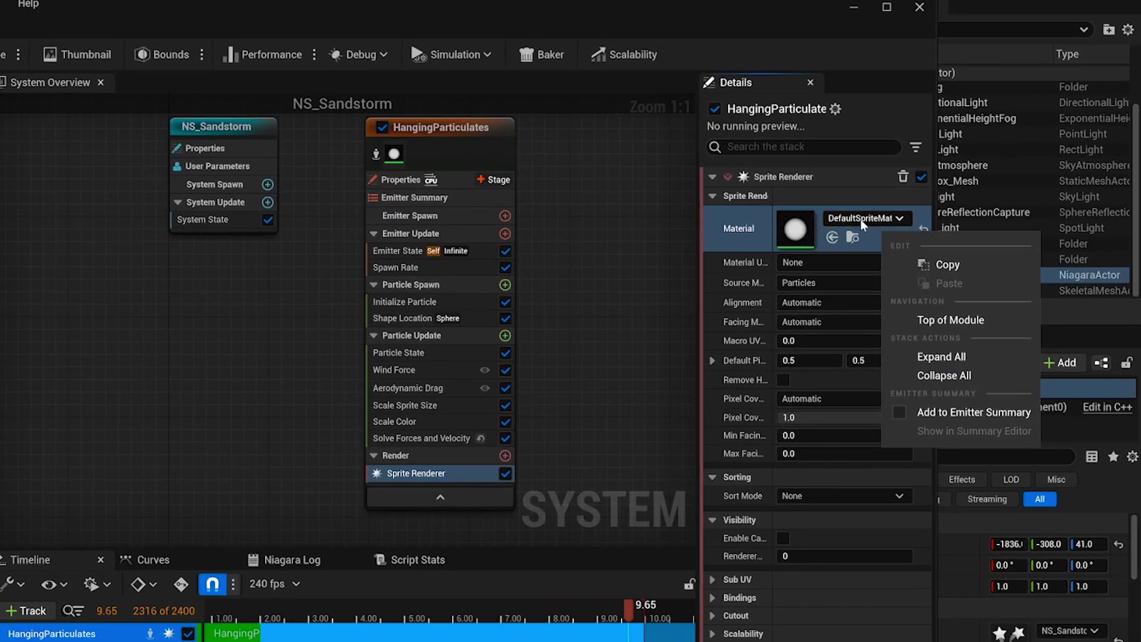
left_click(861, 219)
key("ctrl+v")
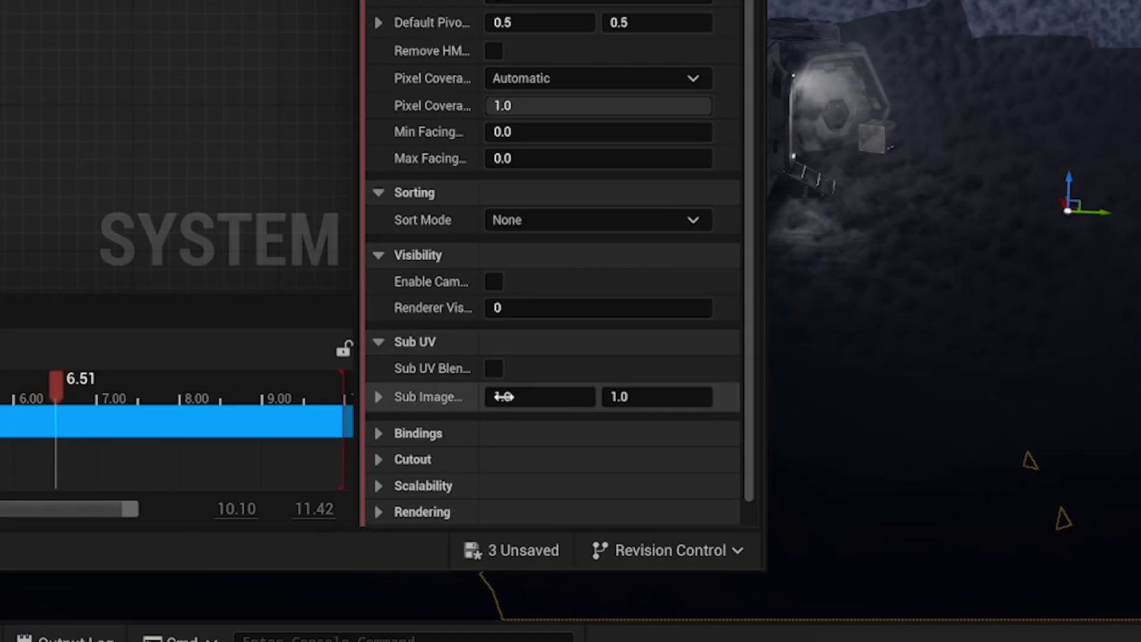
Step: Set the Sprite Renderer's Sub Image Size to 8 by 8
left_click(535, 396)
type("8")
key("Return")
left_click(656, 396)
type("8")
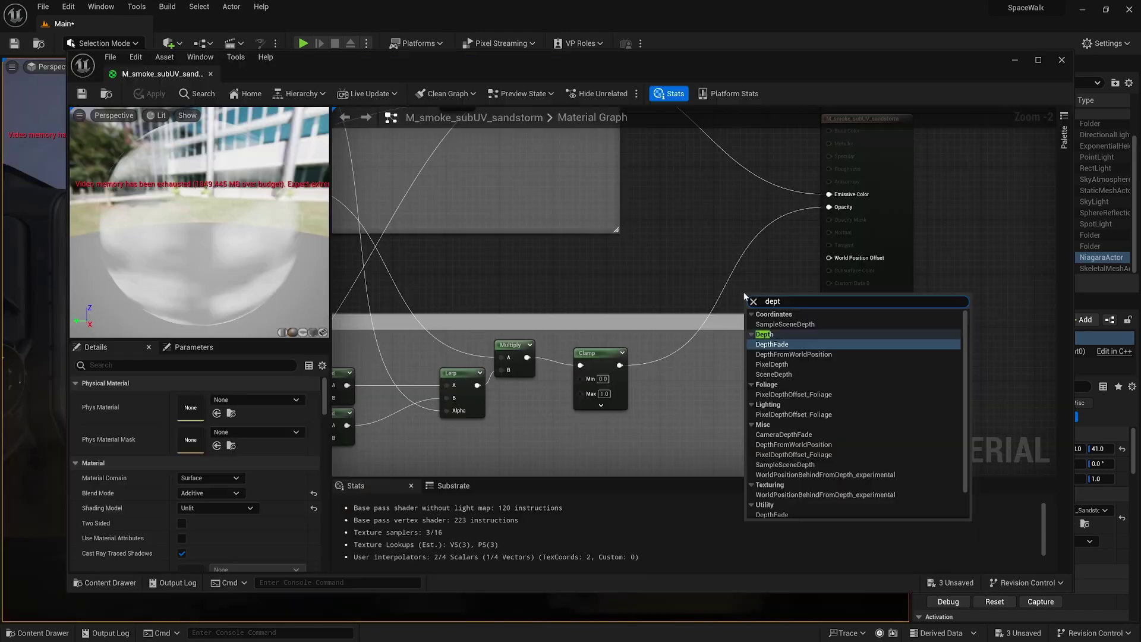
Step: Add a DepthFade node before the material's Opacity input and feed it from the Clamp output
left_click(773, 344)
left_click_drag(774, 298, 702, 293)
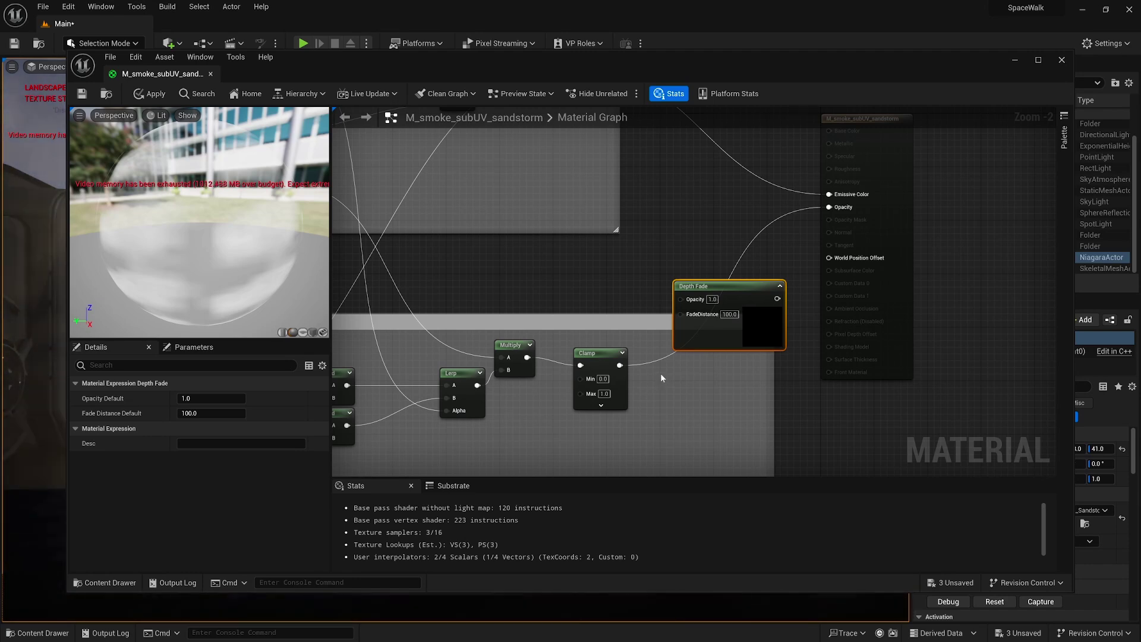
left_click_drag(620, 364, 681, 301)
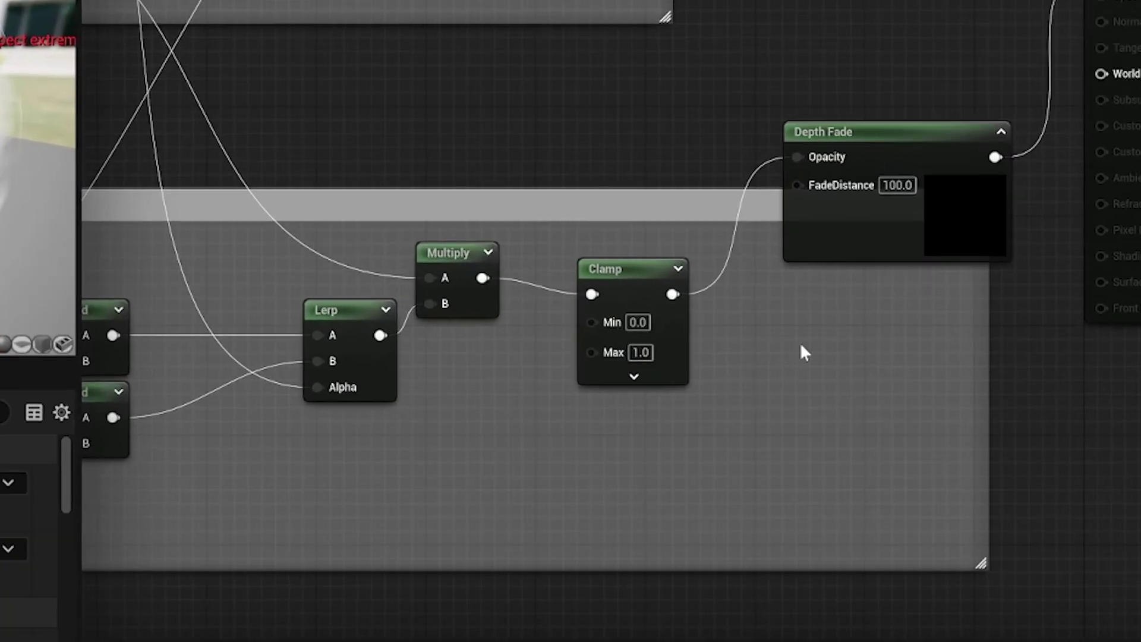
Step: Add a scalar parameter for the depth fade, connect it to FadeDistance and set its default value to 1
left_click(684, 336)
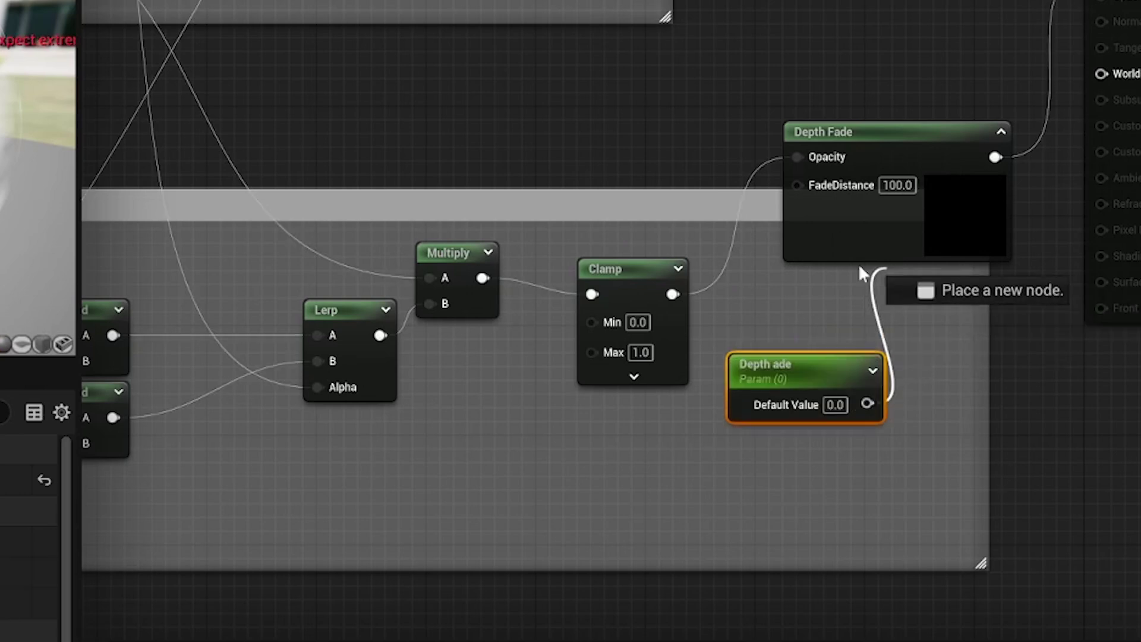
left_click_drag(858, 263, 797, 185)
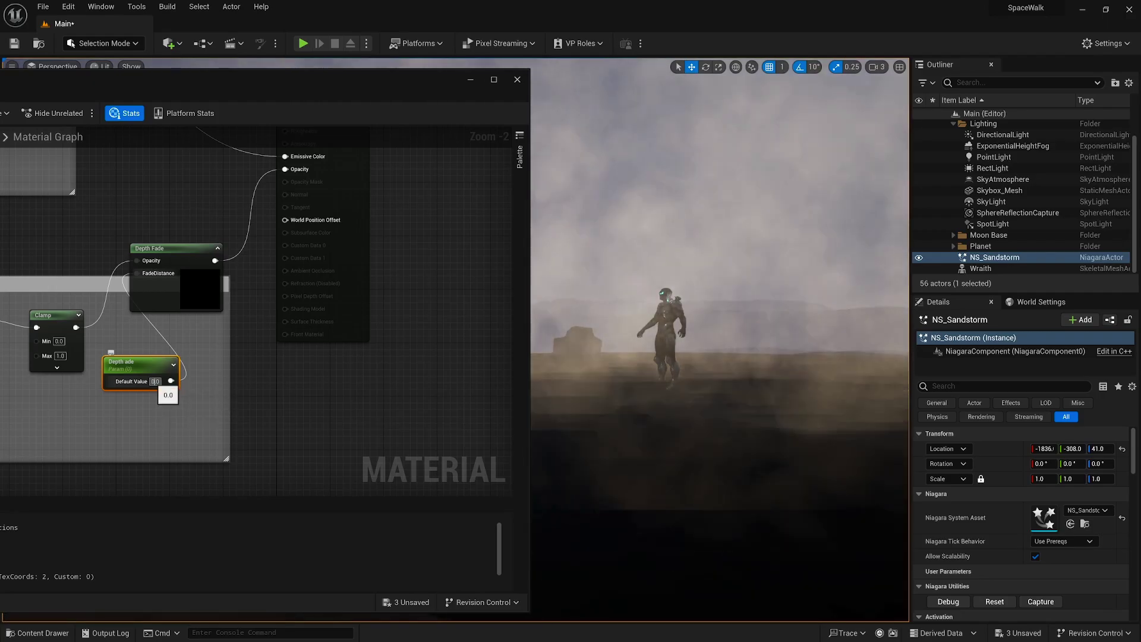
type("1")
key("Return")
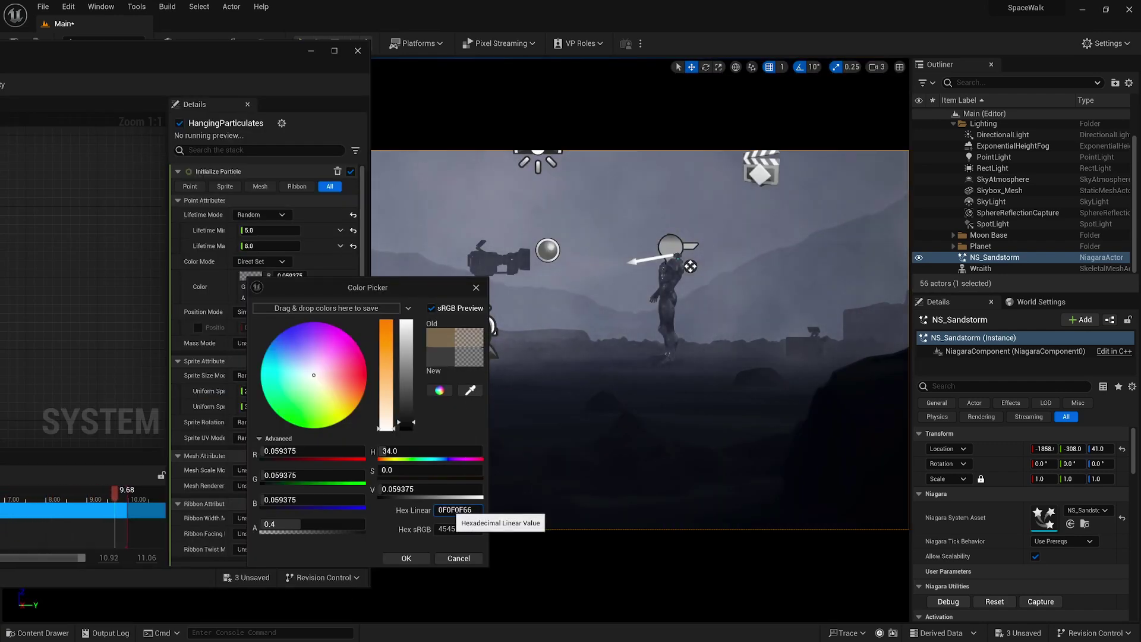
Step: Open the Hex Linear value of the HangingParticulates particle color for editing
left_click(471, 513)
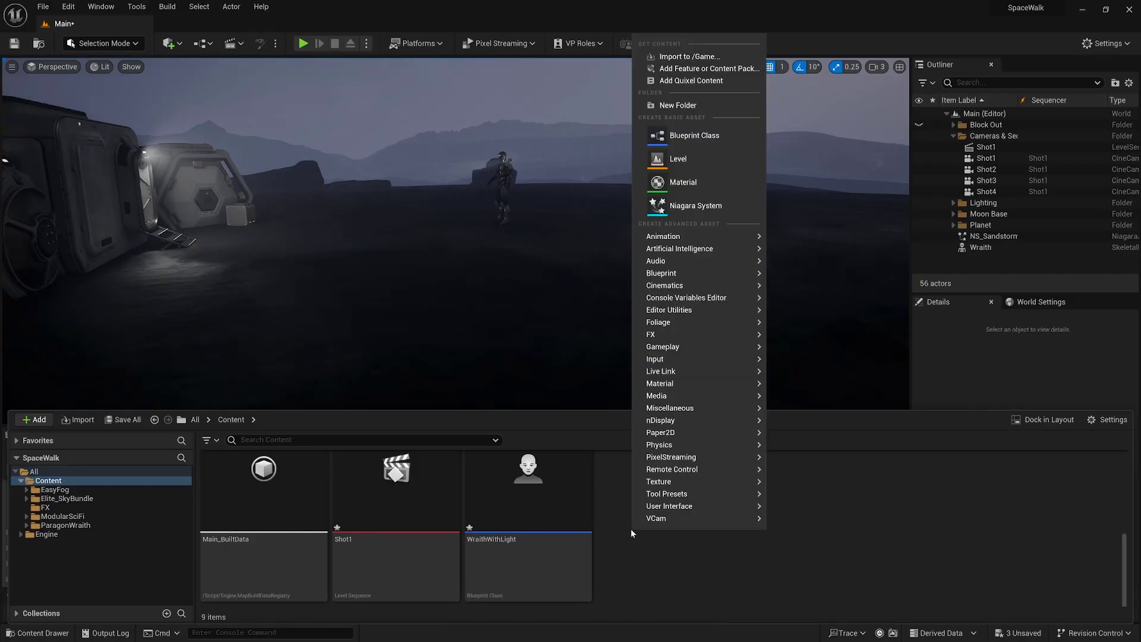
Step: Create the Actor-based Blueprint class WraithWithLight with a skeletal mesh component that uses the Wraith mesh
left_click(678, 131)
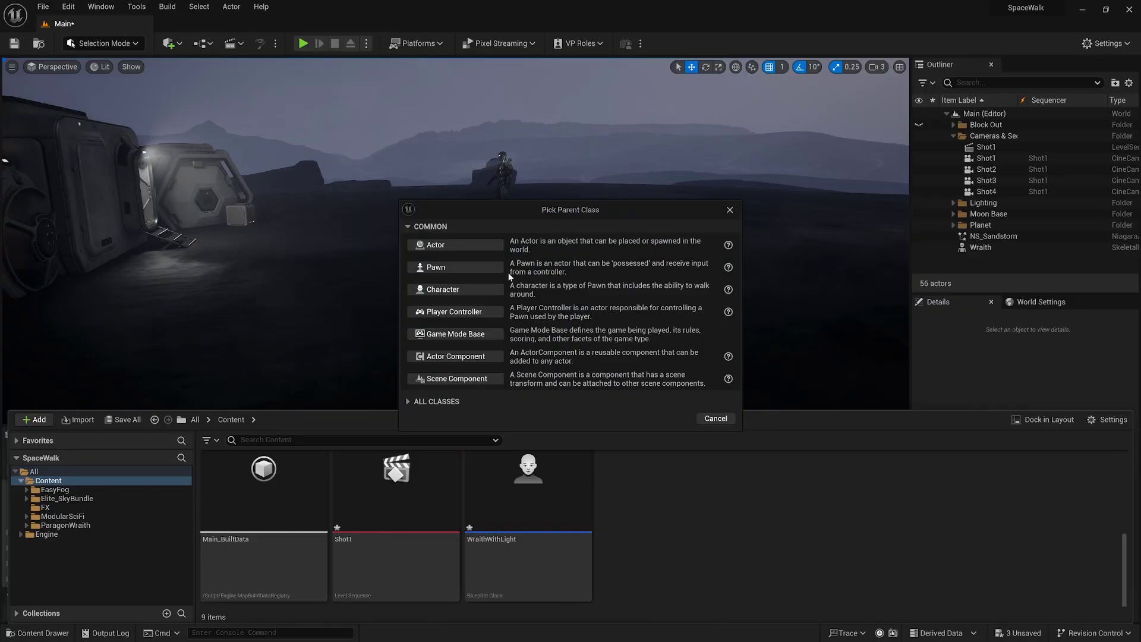
left_click(488, 252)
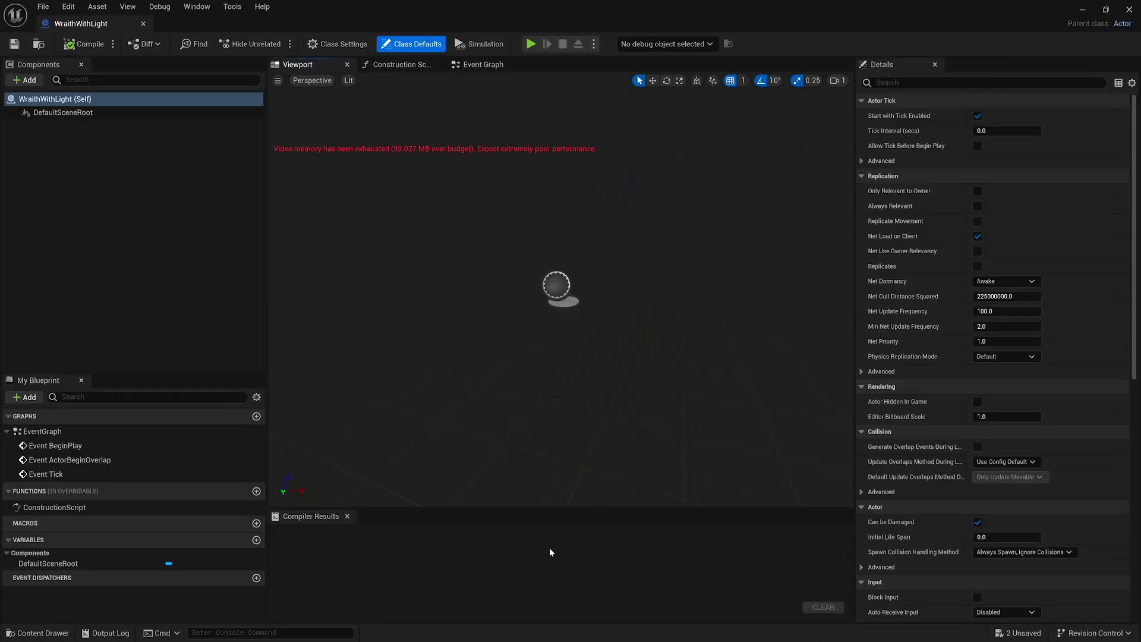
left_click(23, 80)
left_click(92, 156)
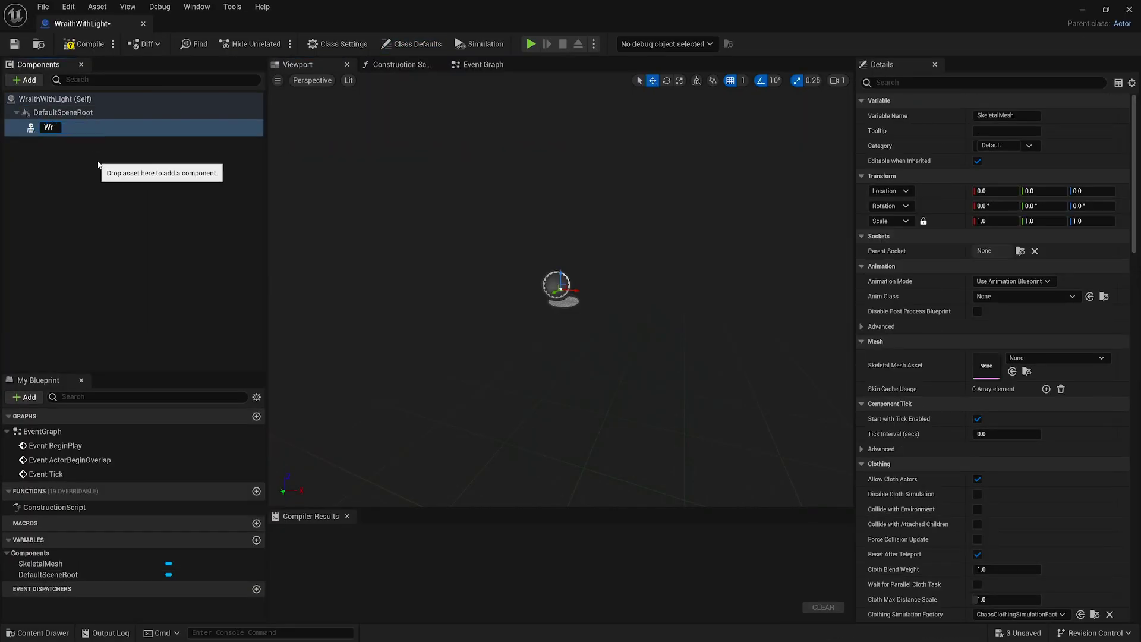
left_click(1056, 358)
type("wraith")
left_click(1018, 486)
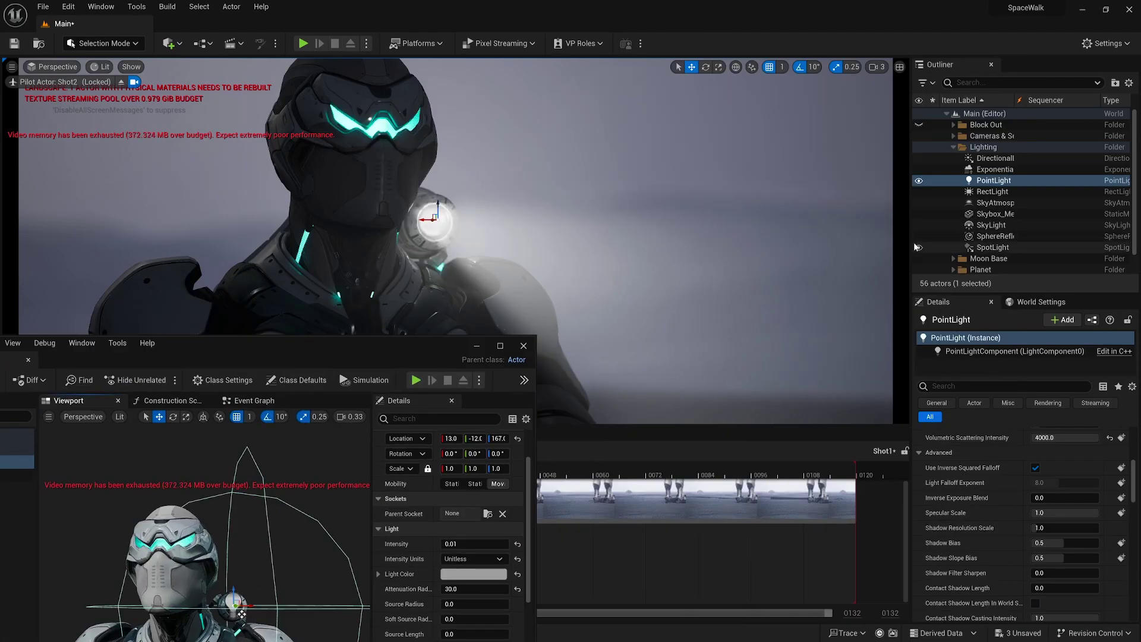
Step: Hide the level's SpotLight and stop piloting the Shot2 camera
left_click(918, 247)
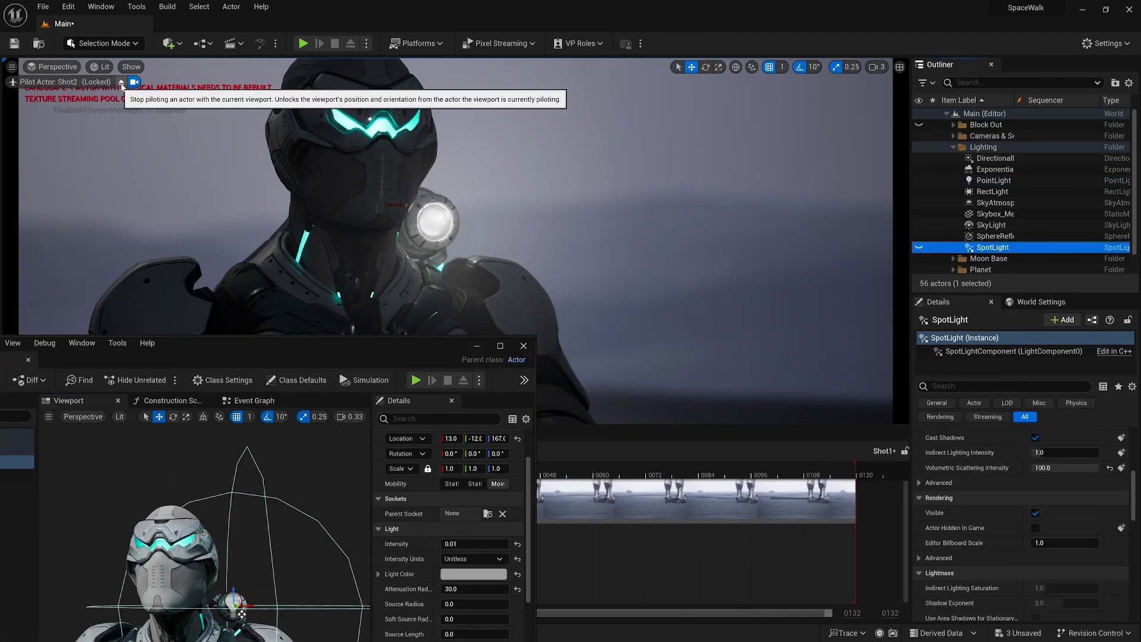
left_click(121, 82)
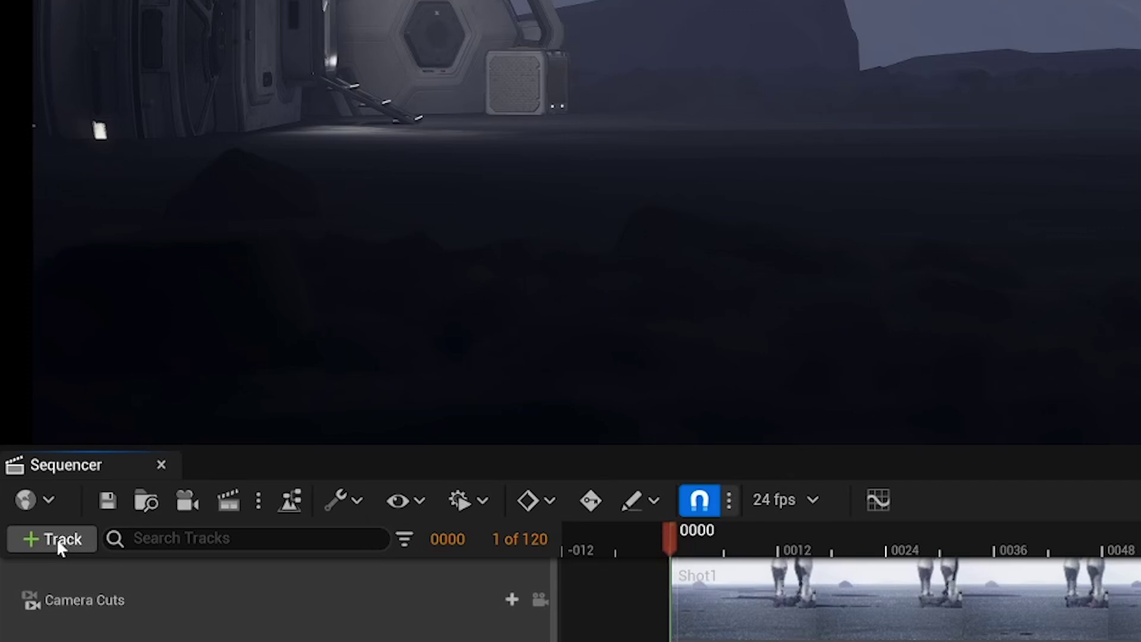
Step: Add the WraithWithLight actor to the Shot1 level sequence
left_click(56, 539)
mouse_move(153, 130)
type("wra")
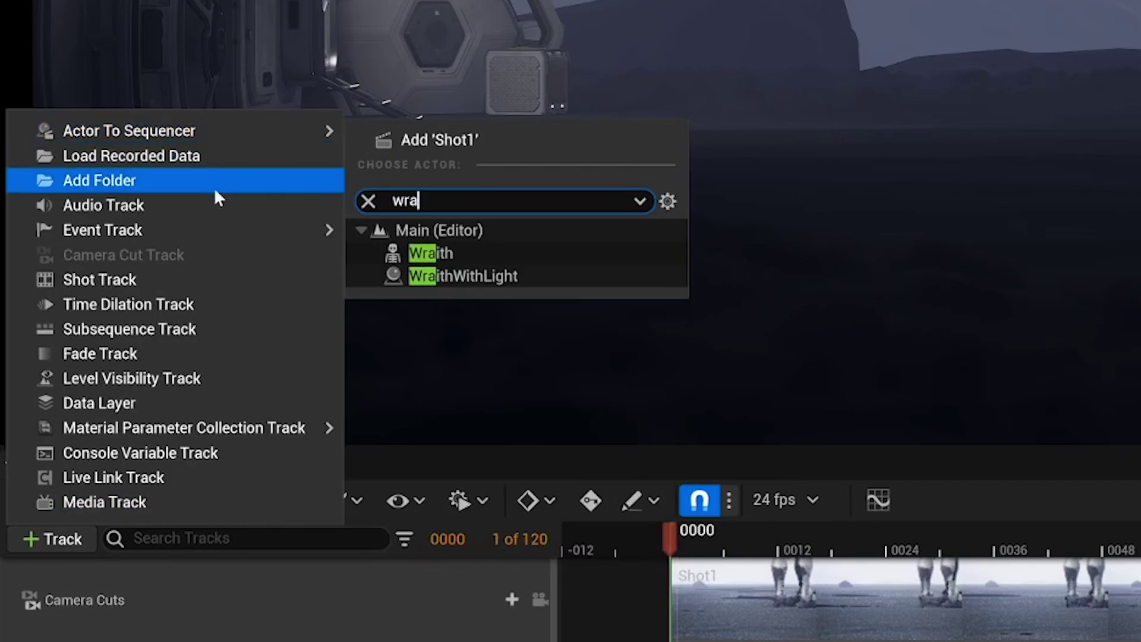
left_click(507, 276)
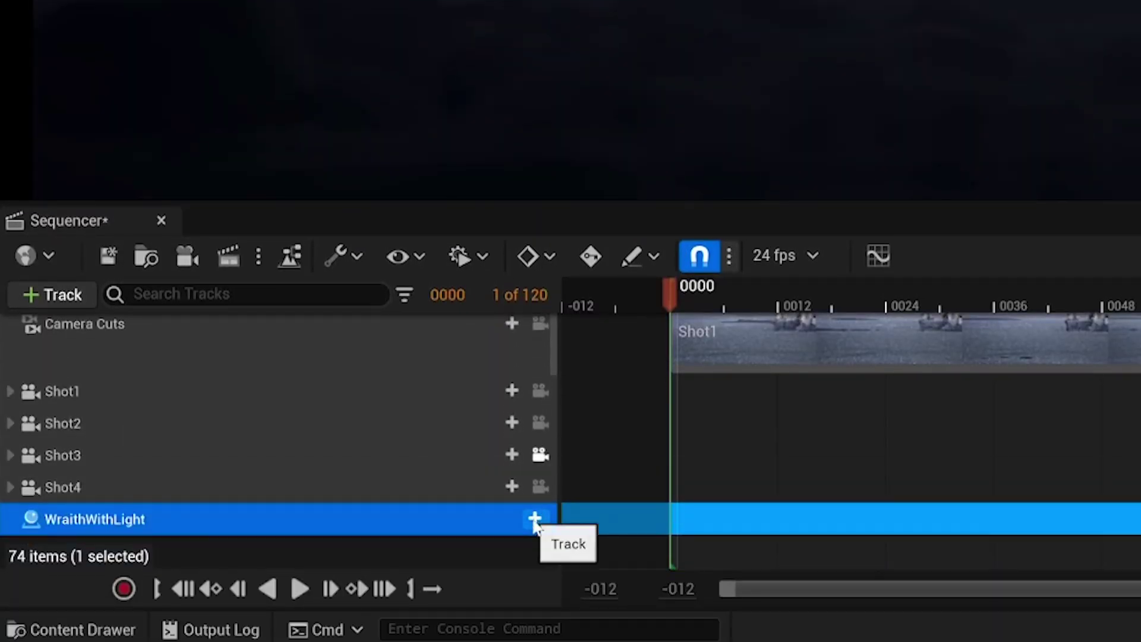
Step: Add an animation track to WraithWithLight using the Ability_RMB_Walk_Fwd animation
left_click(535, 520)
mouse_move(587, 136)
type("walk")
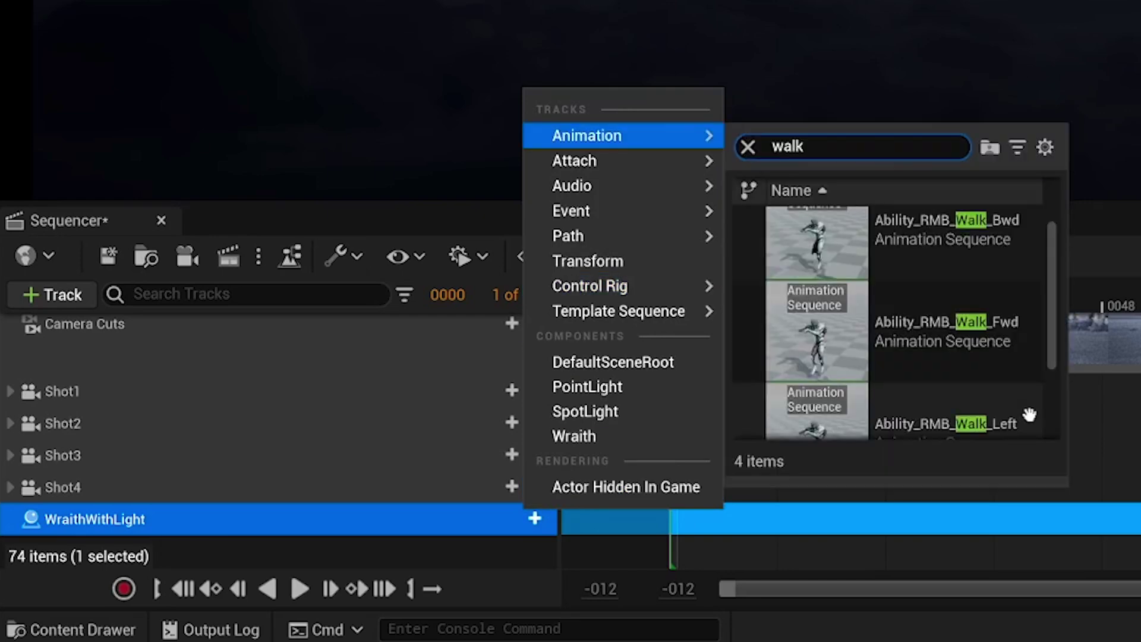
left_click(970, 327)
Step: Set the Play Rate of the walk animation section to 0.5
right_click(408, 596)
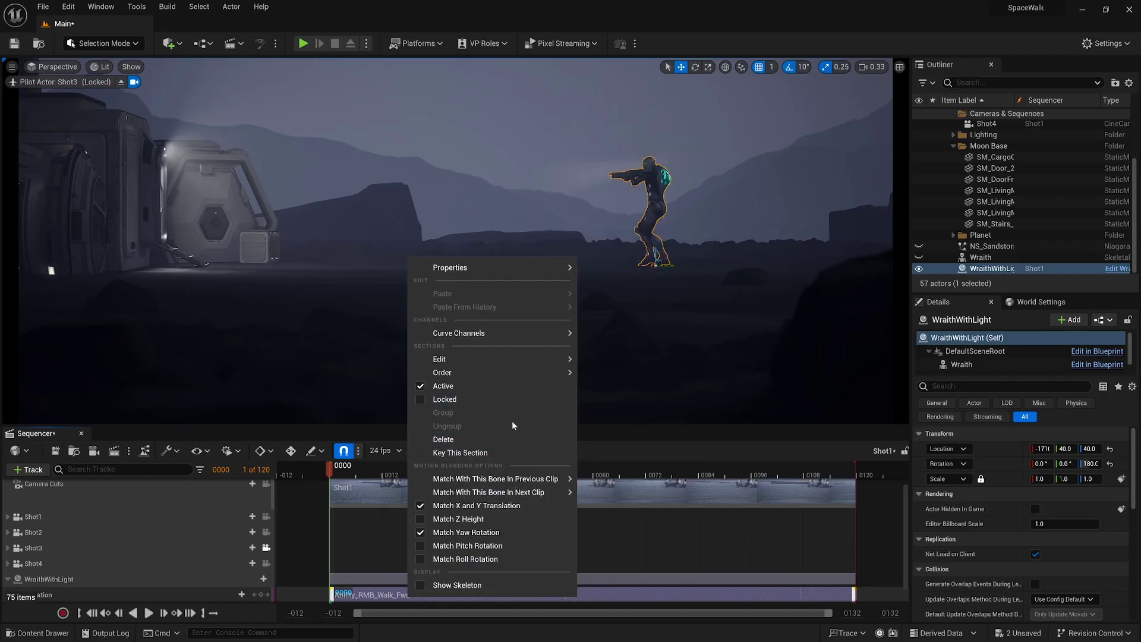
mouse_move(508, 271)
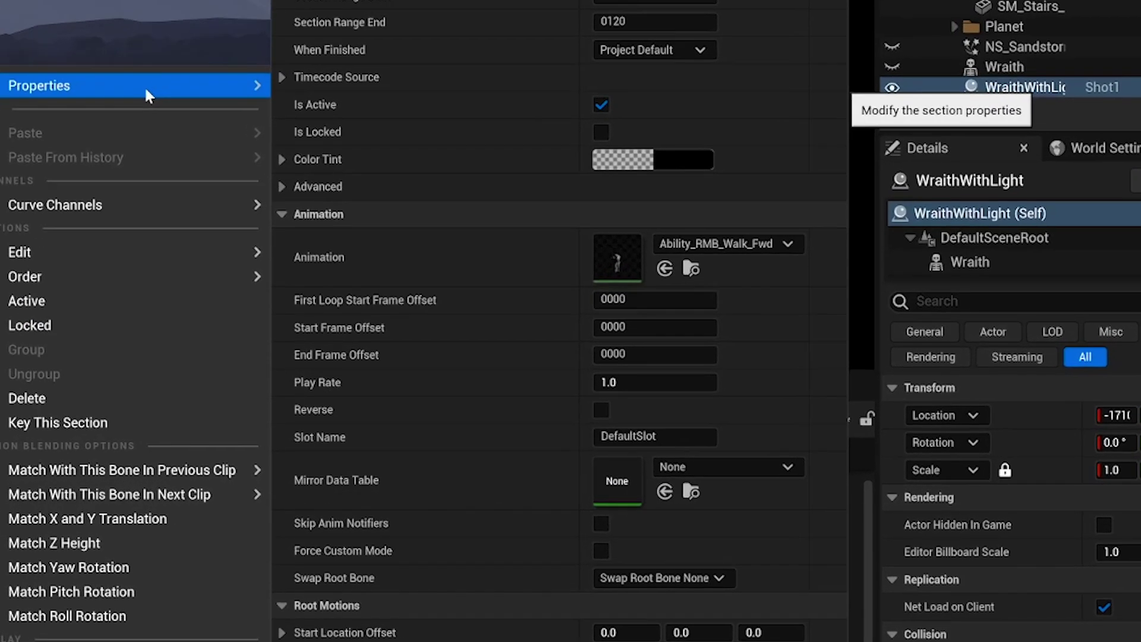
left_click(787, 430)
type("0.5")
key("Return")
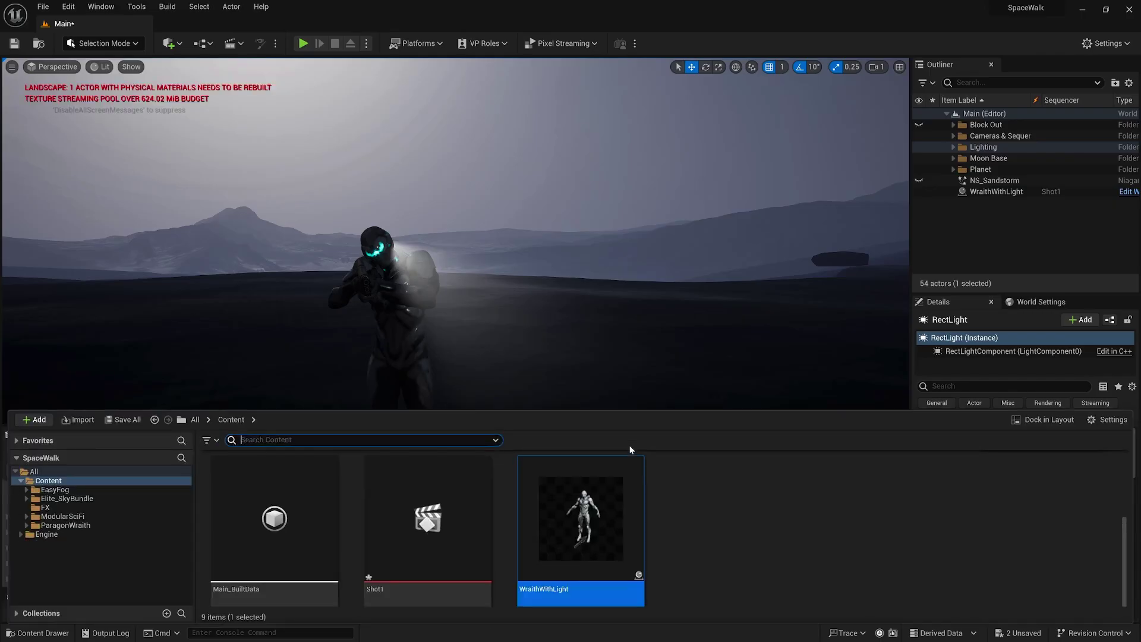
Step: Create a Blueprint class in the Content folder with a camera shake class as its parent
left_click(713, 519)
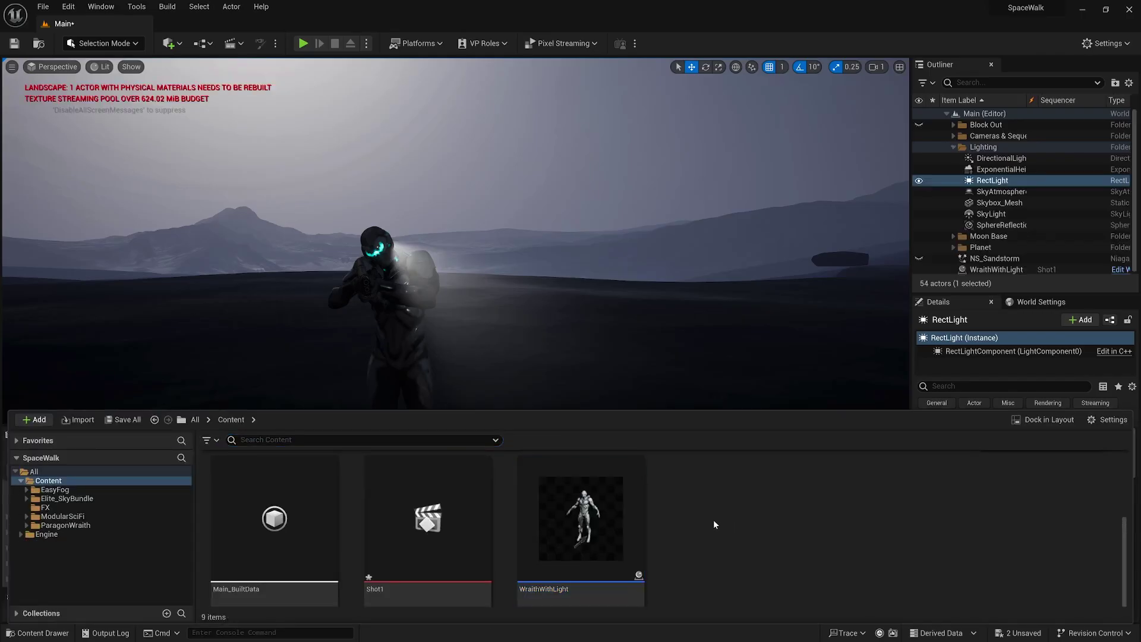
right_click(713, 519)
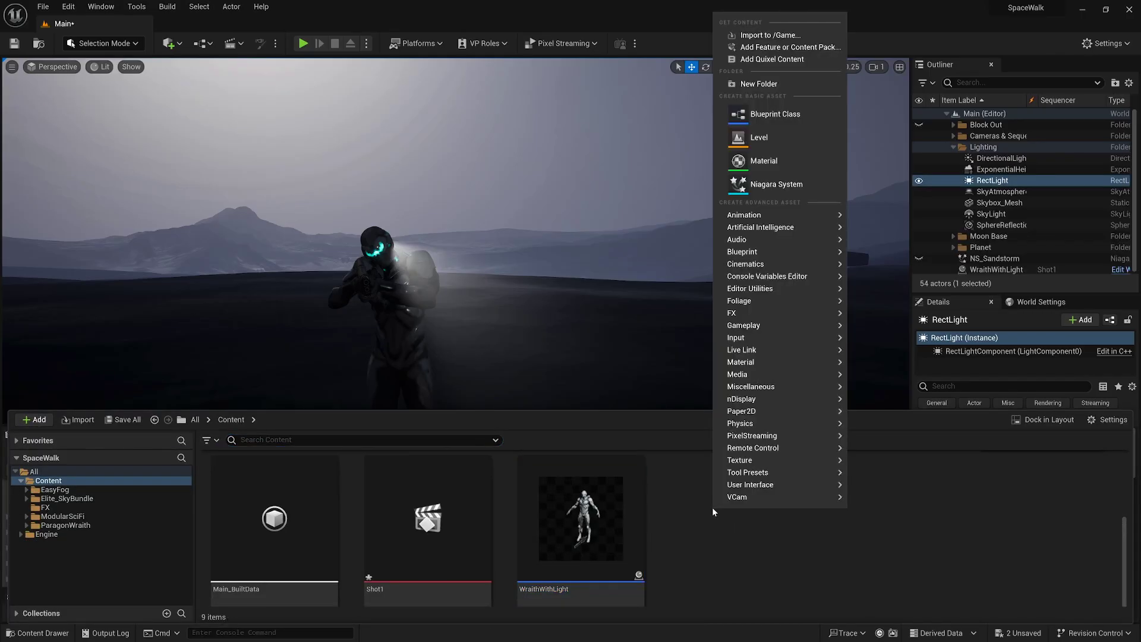
left_click(764, 126)
left_click_drag(520, 214, 533, 138)
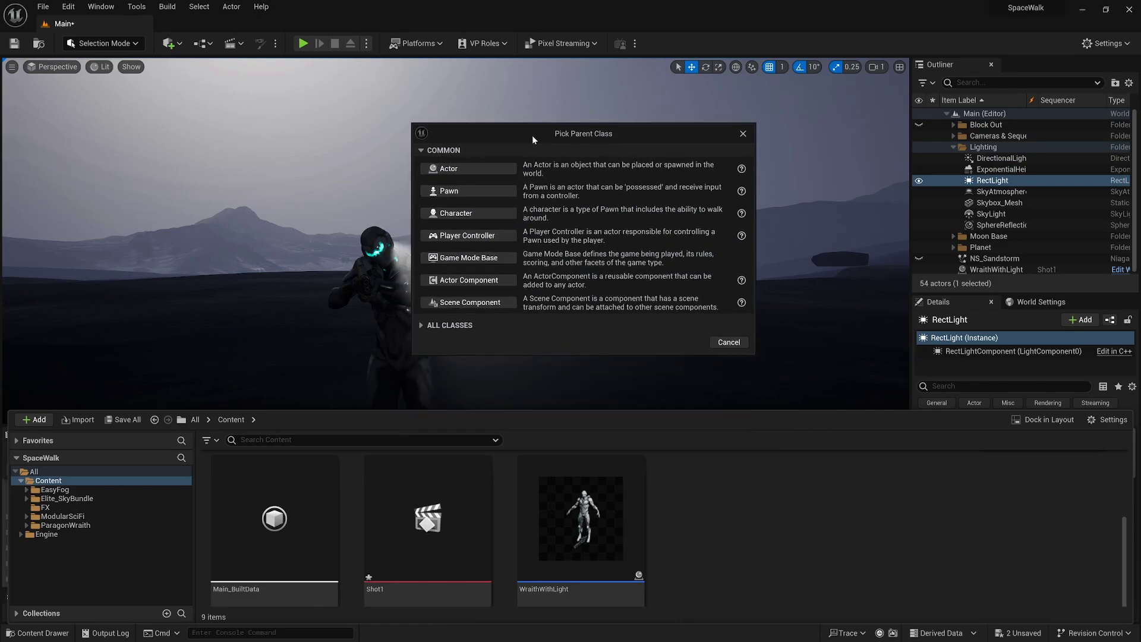
left_click(419, 325)
type("camera shake")
left_click(472, 448)
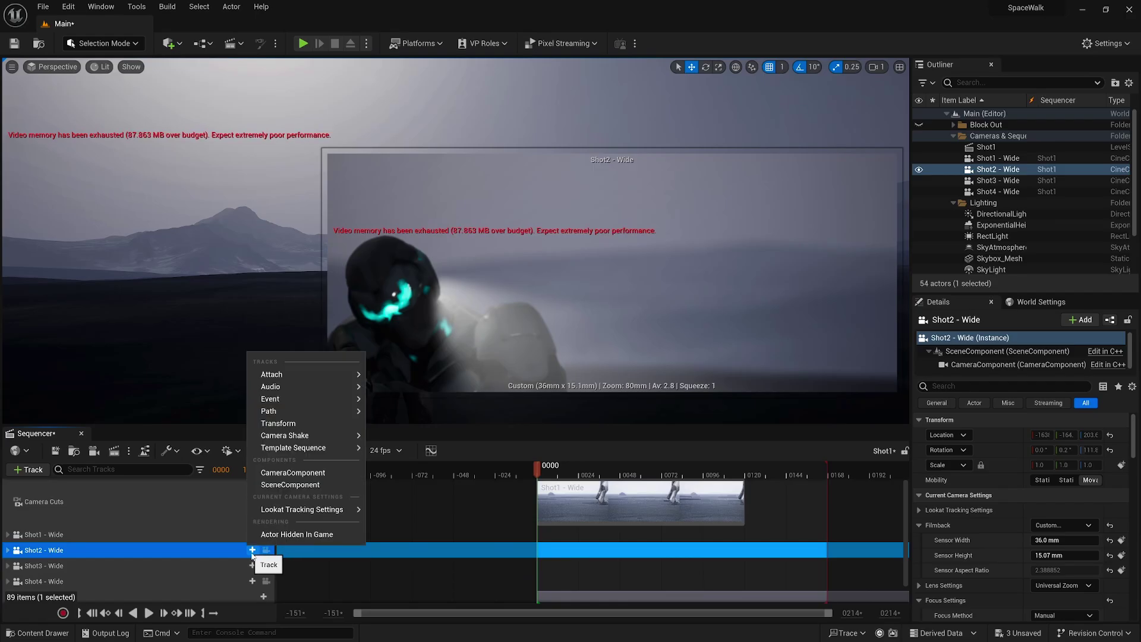
Step: Set the root shake pattern of the CameraShake blueprint to Perlin Noise Camera Shake Pattern
mouse_move(310, 412)
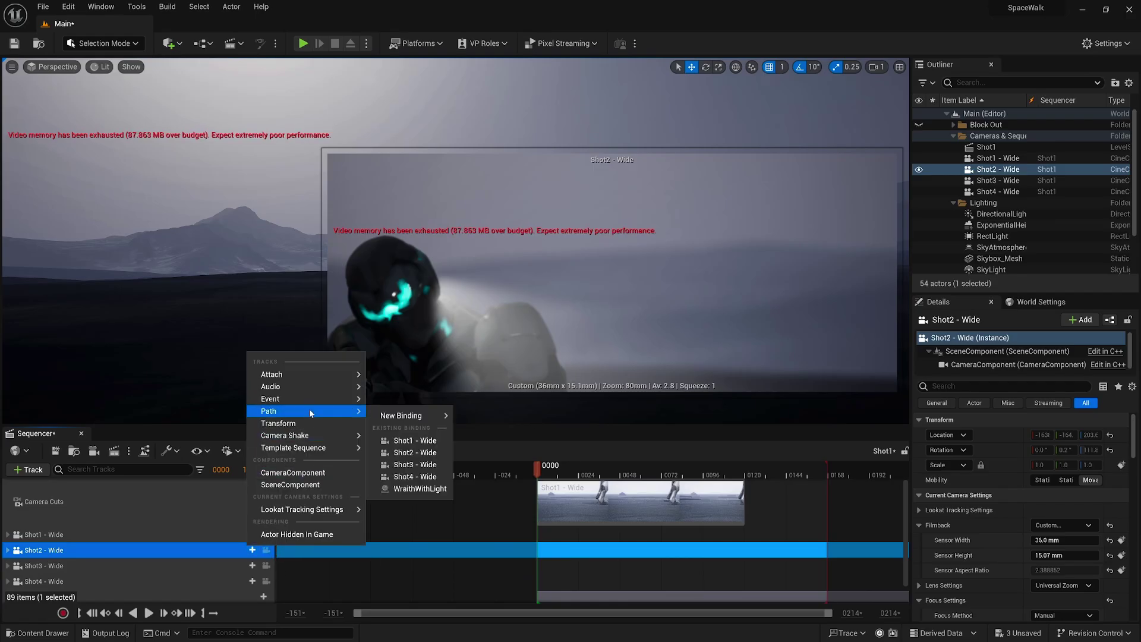
mouse_move(309, 434)
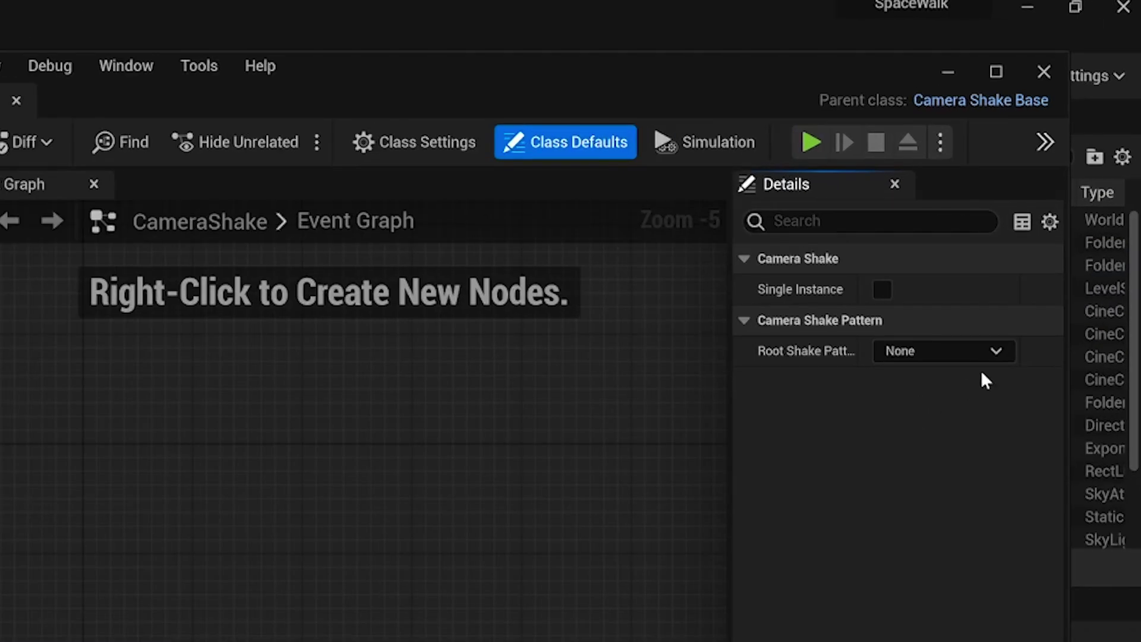
left_click(1057, 177)
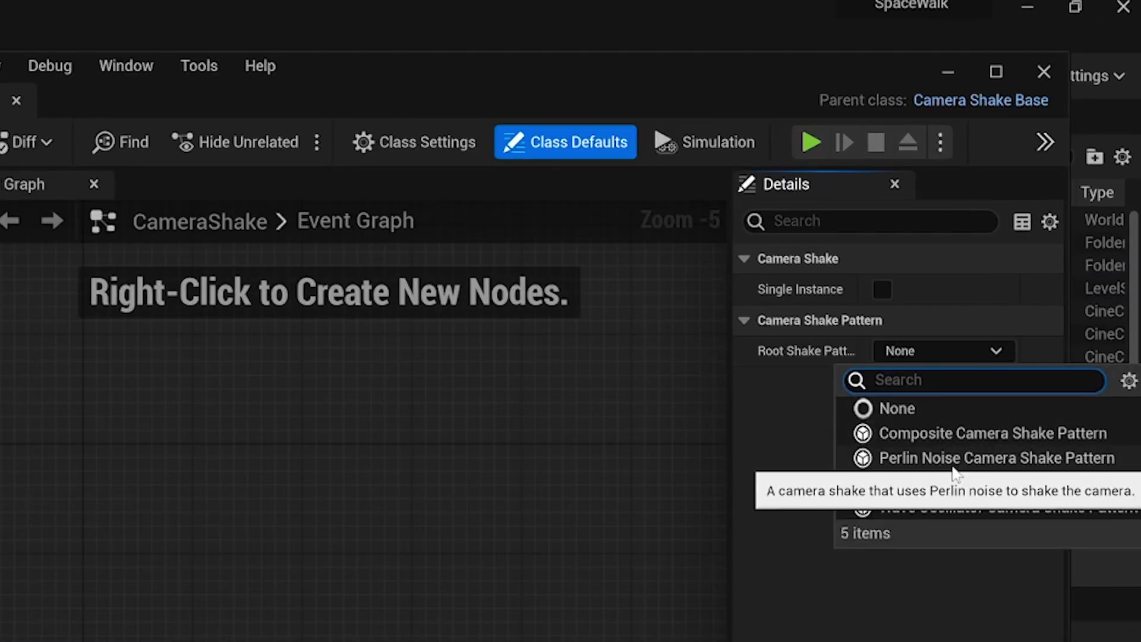
left_click(953, 468)
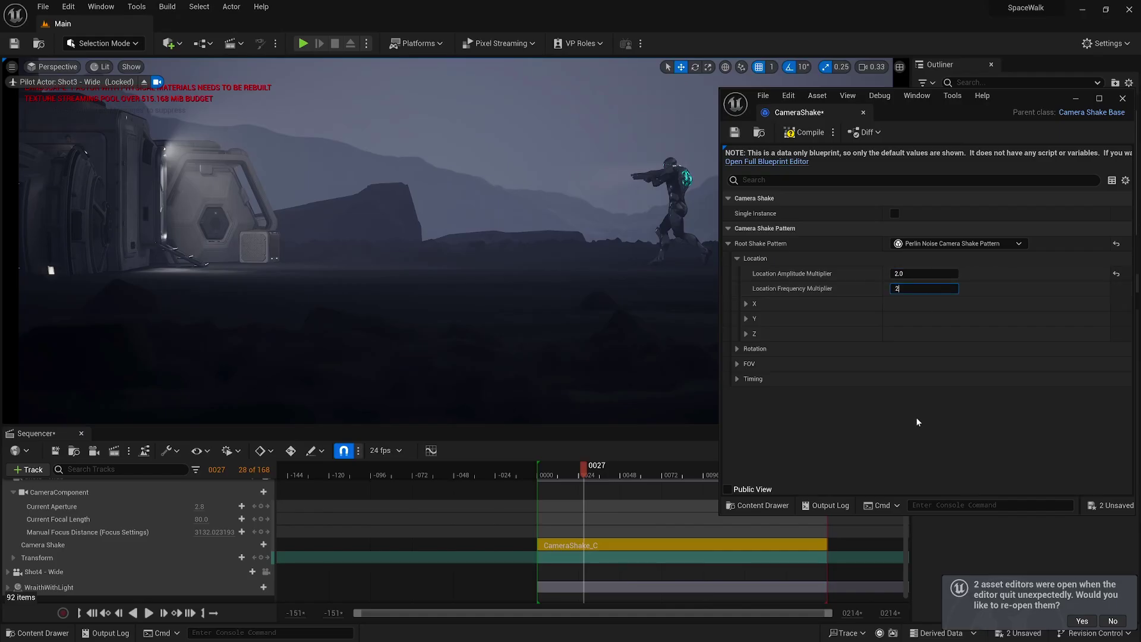
Step: Play the level sequence from its start to preview the camera shake
left_click_drag(581, 471, 540, 476)
key("space")
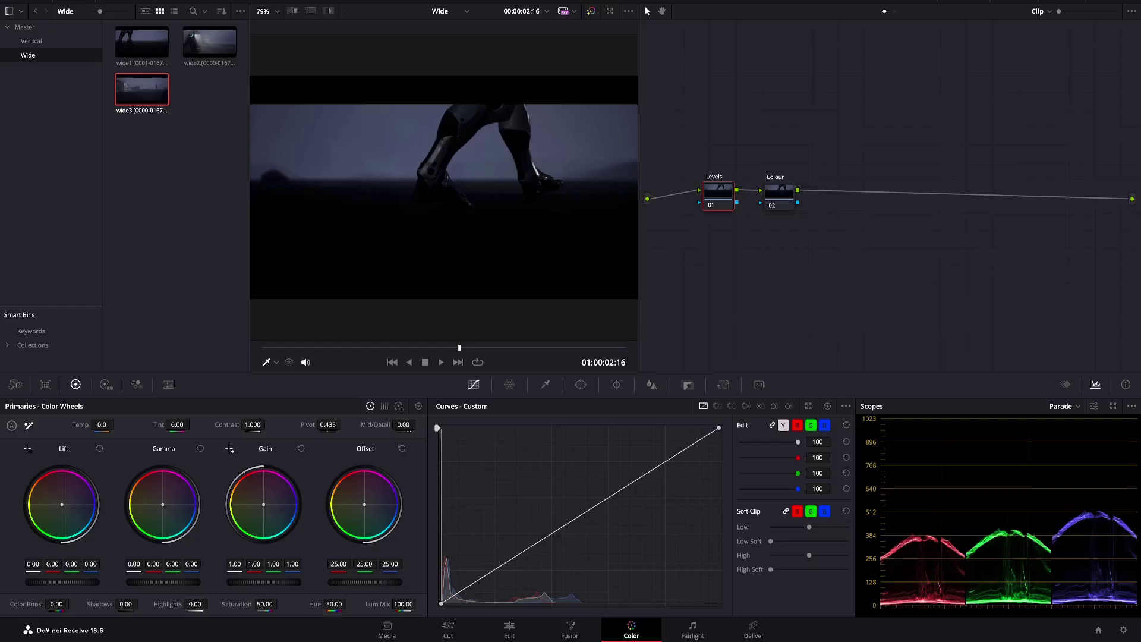
Step: In DaVinci Resolve, raise the black point of the custom curve on the Levels node
left_click_drag(441, 603, 418, 593)
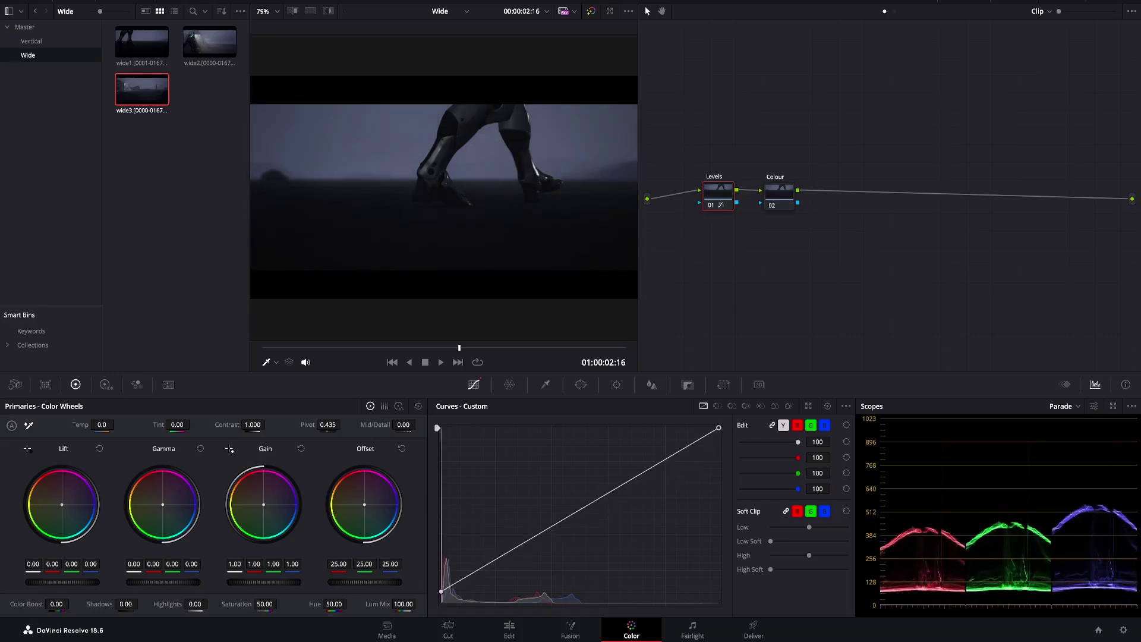
left_click_drag(440, 593, 427, 595)
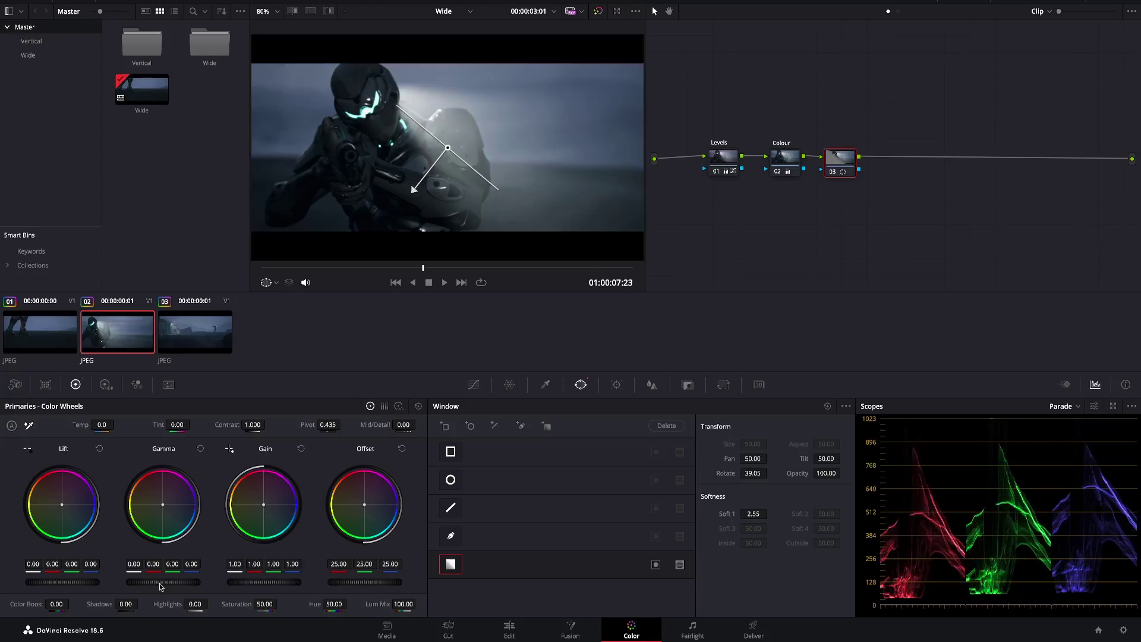
Step: Move the gradient window on node 03 toward the upper right of the frame and add another serial node
left_click_drag(448, 147, 566, 115)
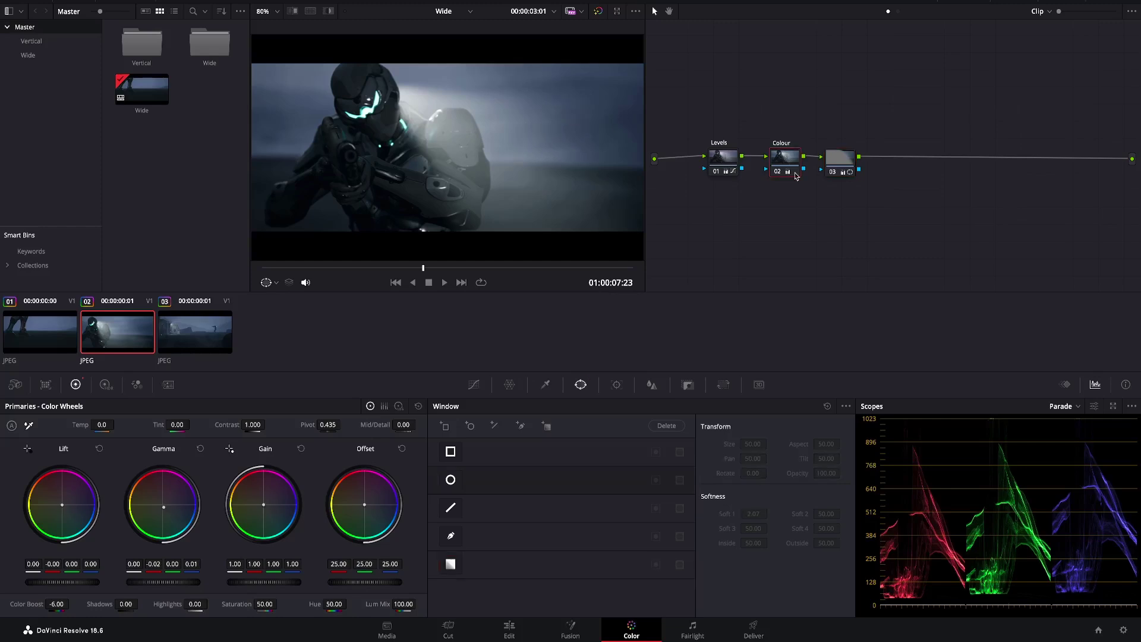
key("alt+s")
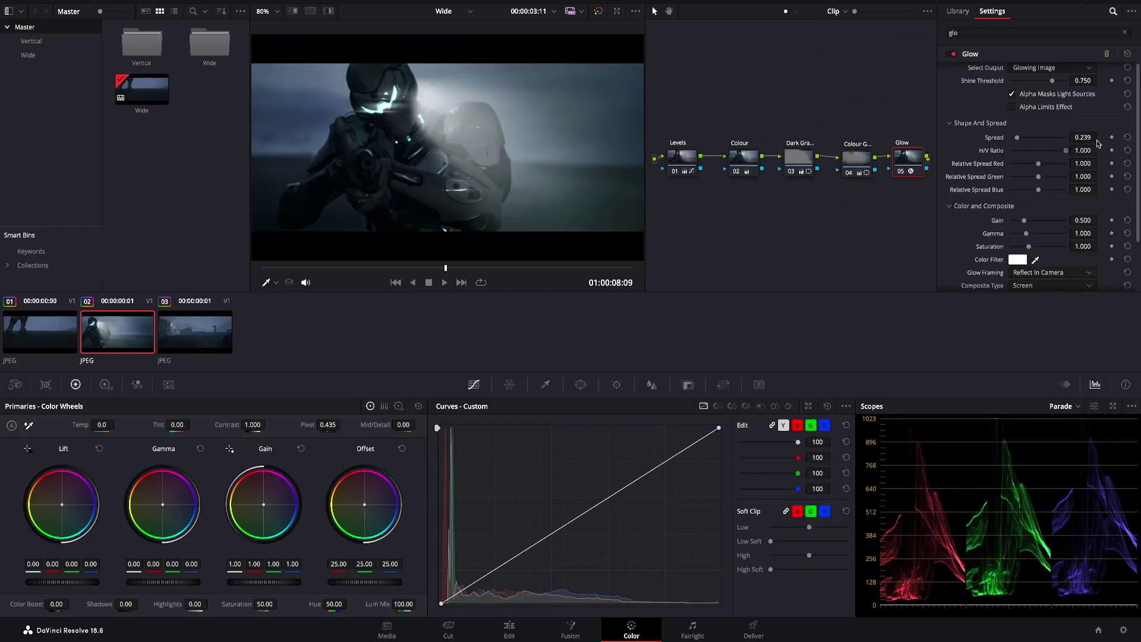
Step: Track the Glow node's circular window over the helmet visor forward from the start of the second clip
left_click_drag(491, 268, 438, 268)
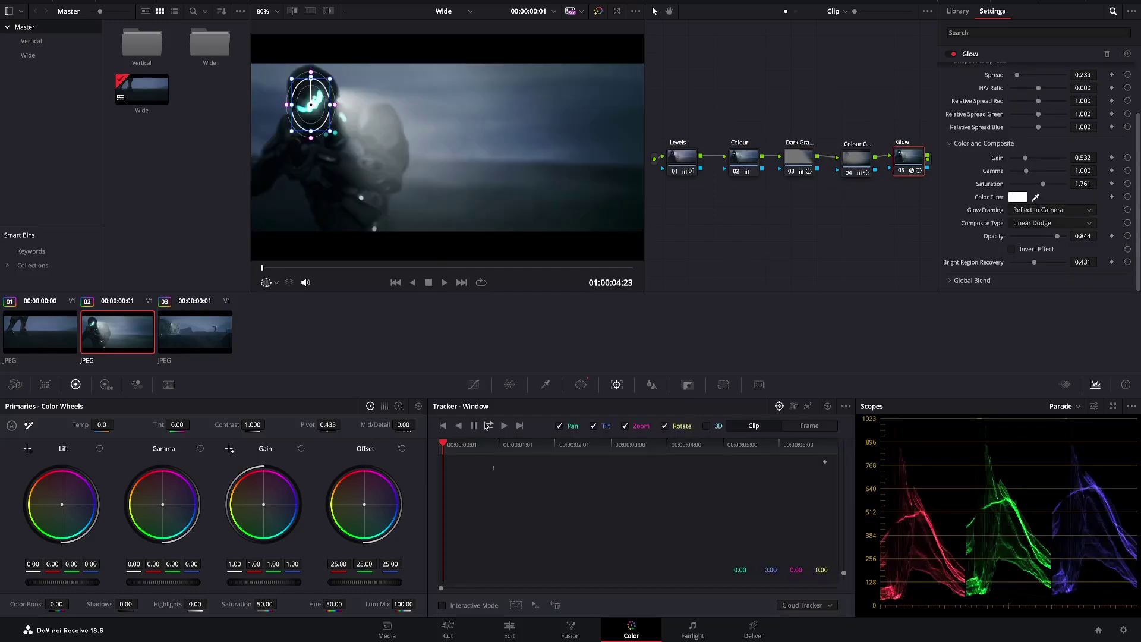
left_click(504, 426)
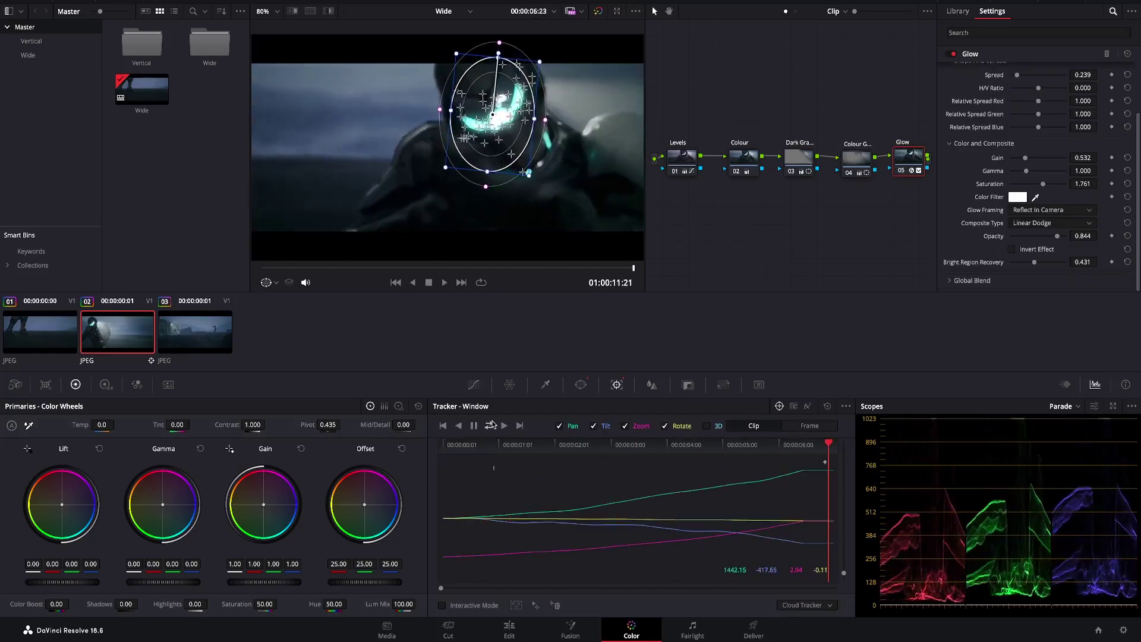